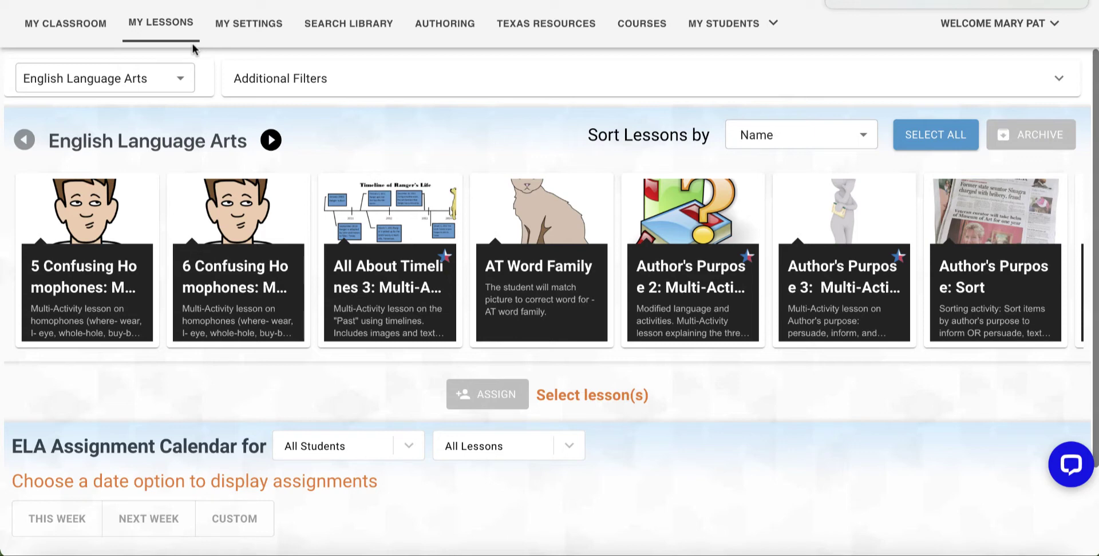
Step: Search the library for Categorizing activities and scroll through the 62 matching lessons
{"action": "left_click", "coordinate": [349, 23]}
{"action": "left_click", "coordinate": [984, 83]}
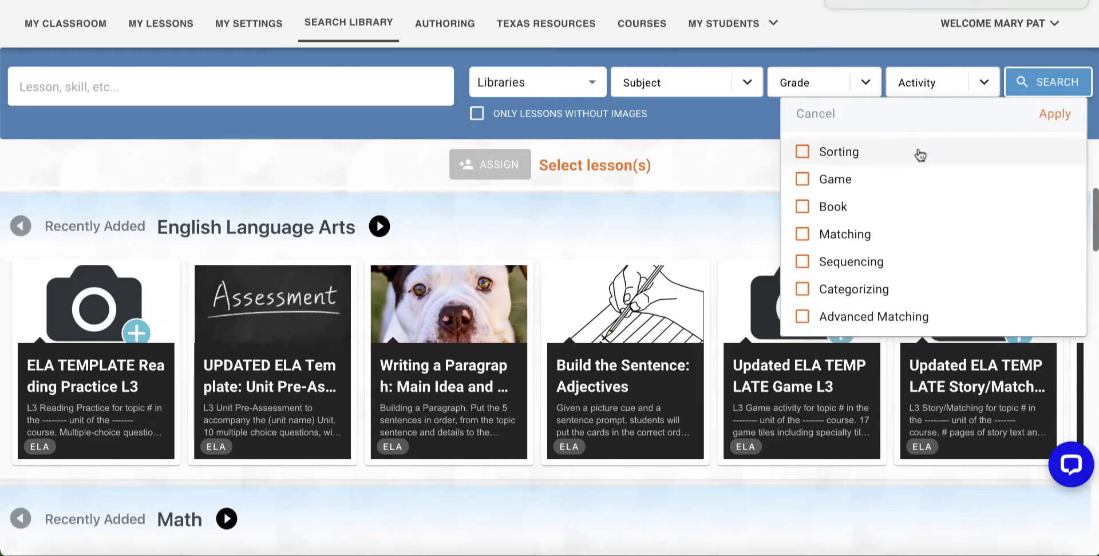
{"action": "left_click", "coordinate": [888, 289]}
{"action": "left_click", "coordinate": [1044, 117]}
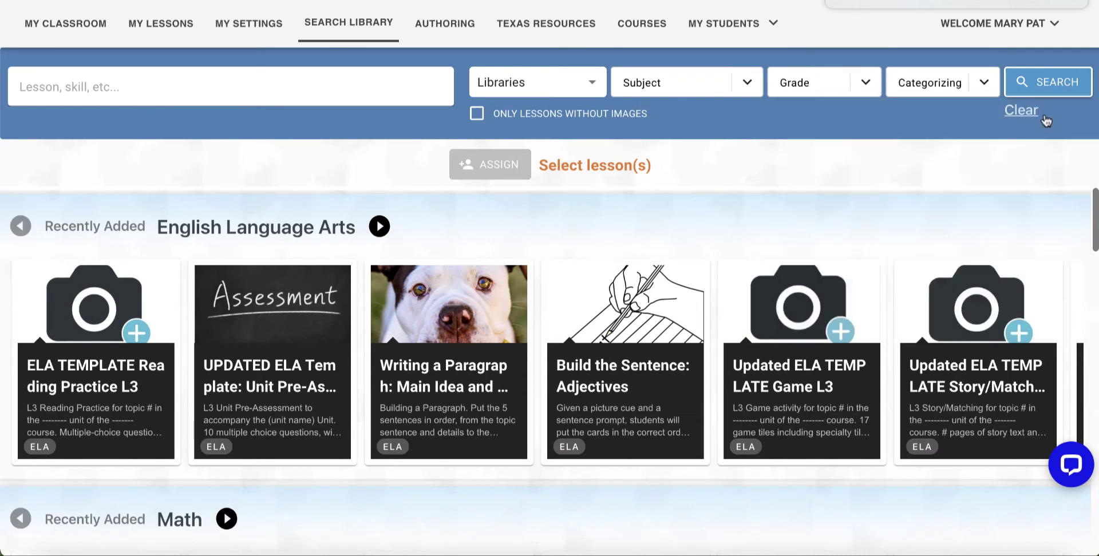
{"action": "left_click", "coordinate": [1023, 83]}
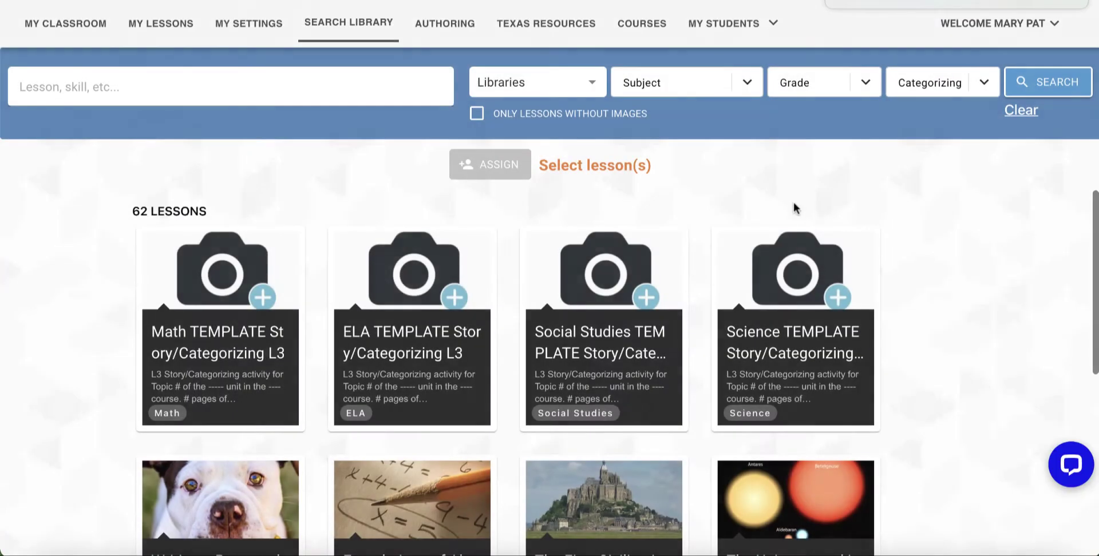
{"action": "scroll", "coordinate": [782, 213], "scroll_direction": "down", "scroll_amount": 10}
{"action": "scroll", "coordinate": [741, 269], "scroll_direction": "down", "scroll_amount": 10}
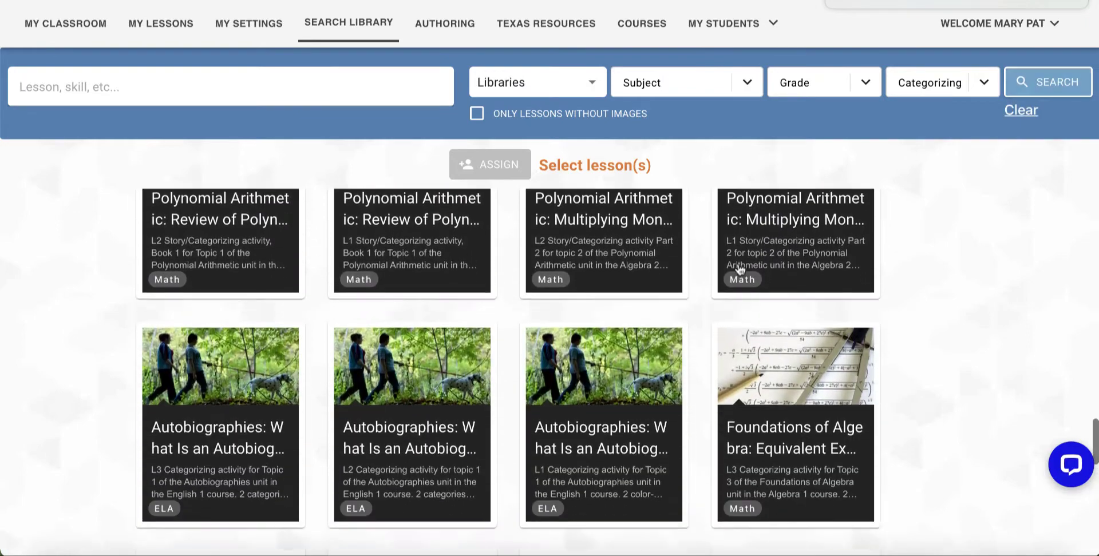
{"action": "scroll", "coordinate": [740, 269], "scroll_direction": "down", "scroll_amount": 12}
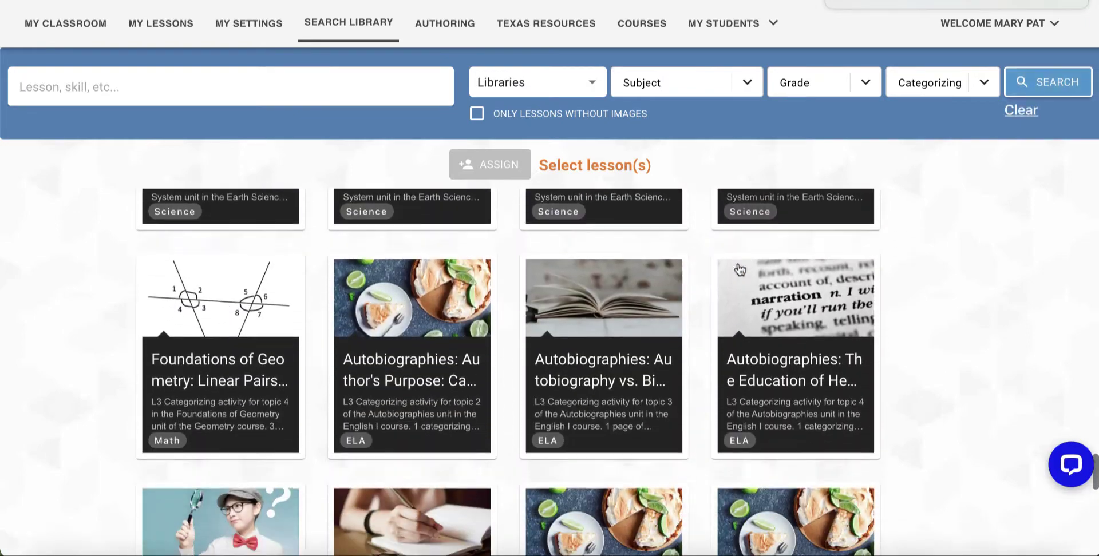
{"action": "scroll", "coordinate": [740, 269], "scroll_direction": "down", "scroll_amount": 5}
{"action": "scroll", "coordinate": [741, 269], "scroll_direction": "up", "scroll_amount": 1}
Step: Preview the Autobiographies and Polynomial Arithmetic lessons, paging through each to its last page
{"action": "left_click", "coordinate": [543, 274]}
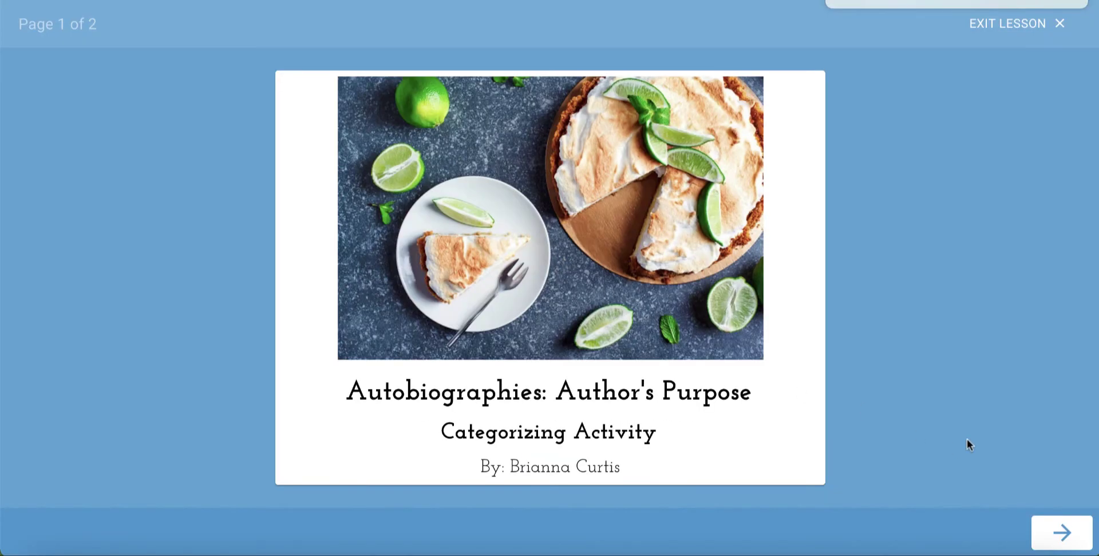
{"action": "left_click", "coordinate": [1063, 532]}
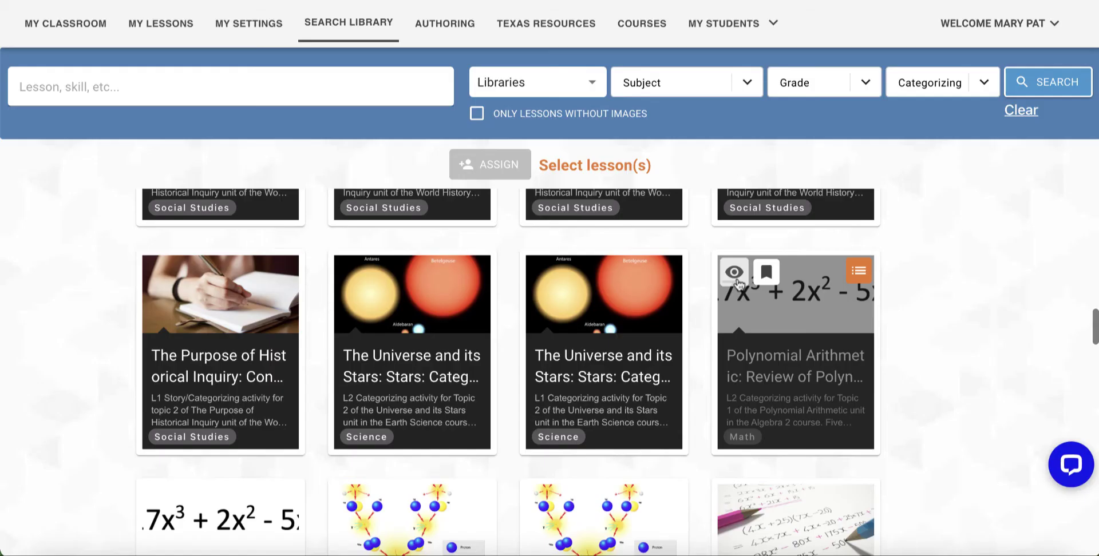
{"action": "left_click", "coordinate": [734, 273]}
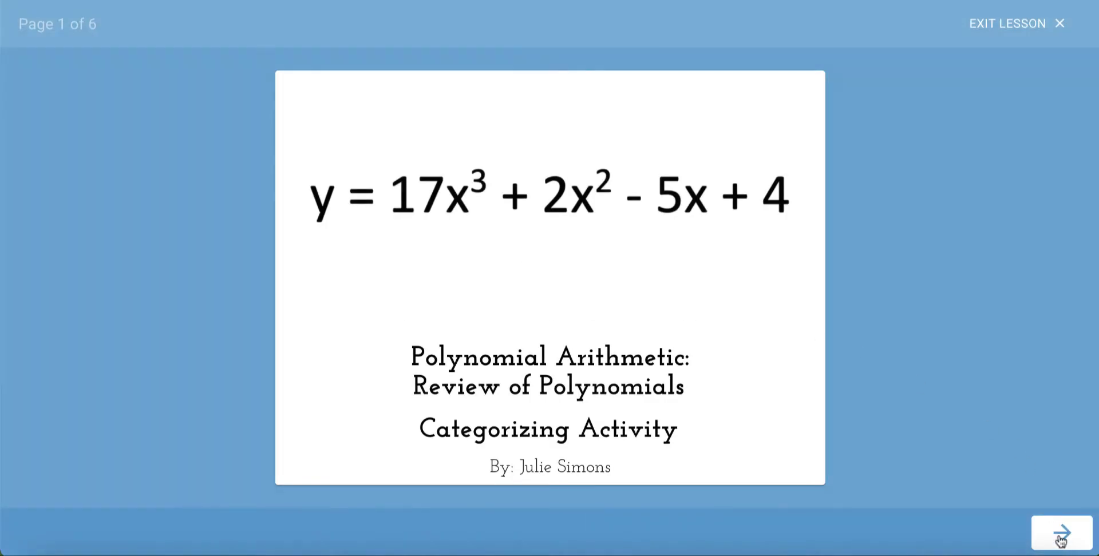
{"action": "left_click", "coordinate": [1060, 537]}
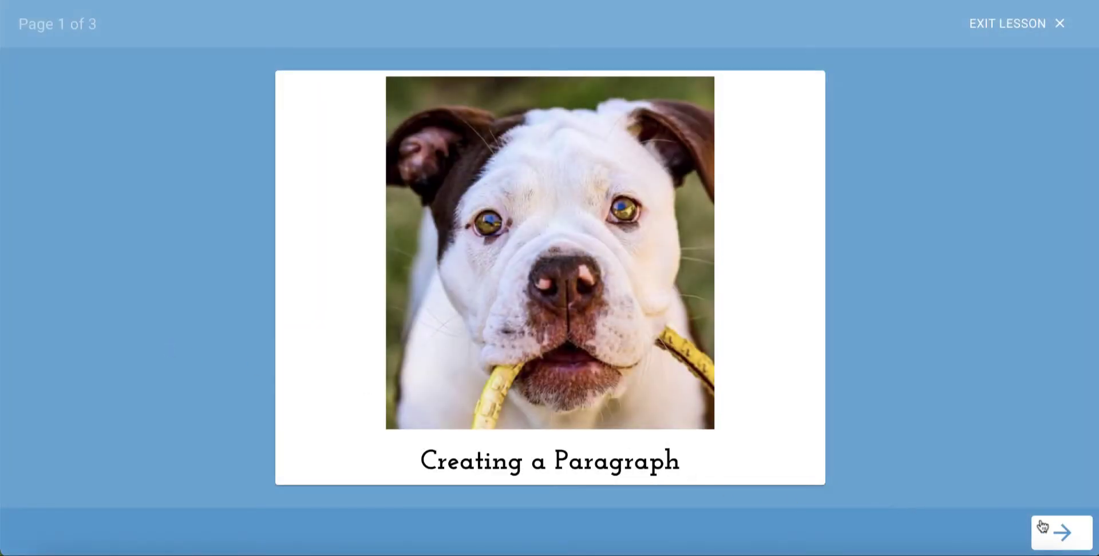
{"action": "left_click", "coordinate": [1051, 527]}
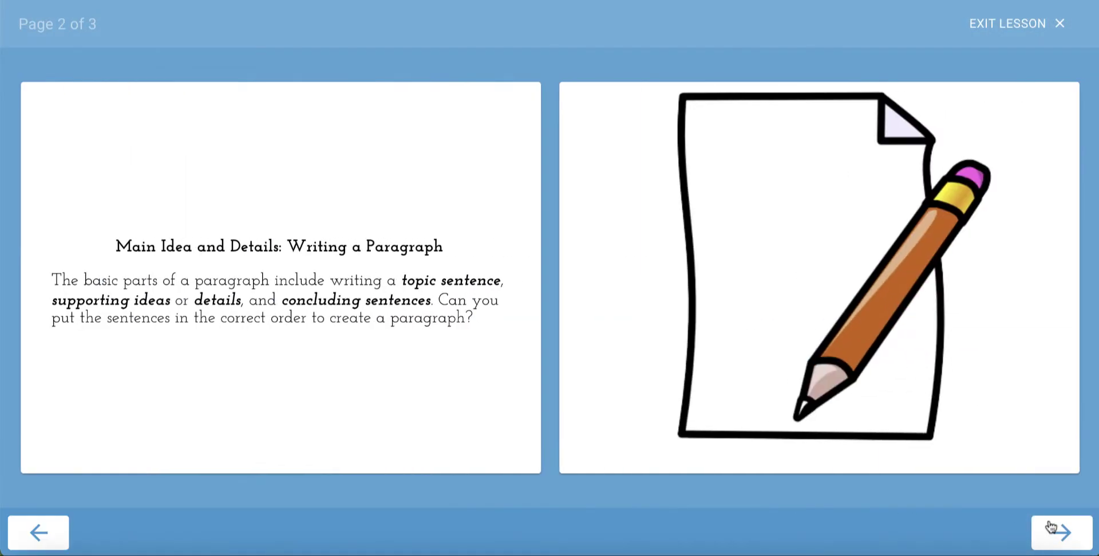
{"action": "left_click", "coordinate": [1051, 527]}
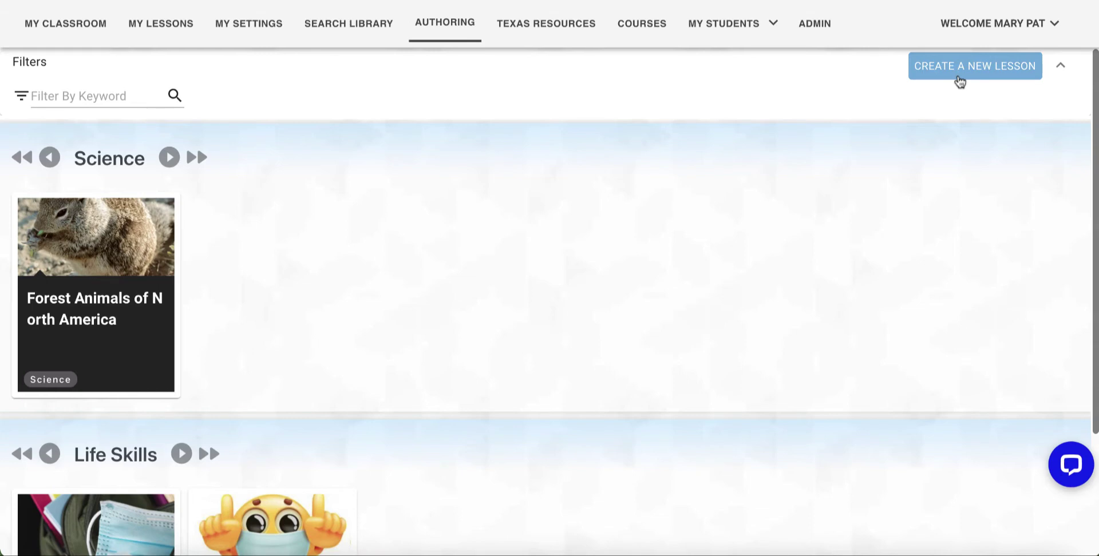
Step: Create a new lesson and set page 1 to the Categorizing page type
{"action": "left_click", "coordinate": [959, 78]}
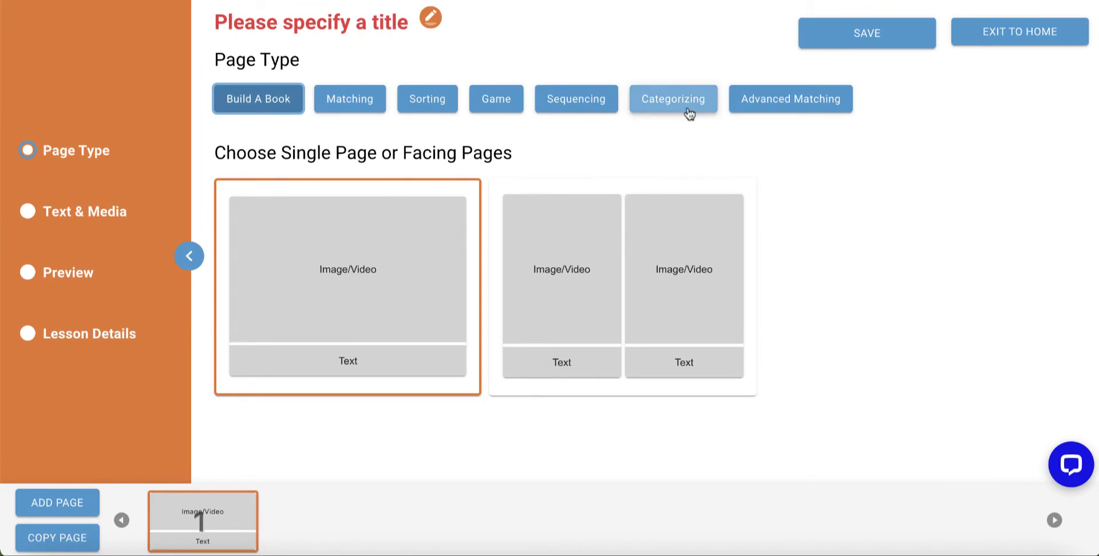
{"action": "left_click", "coordinate": [689, 114]}
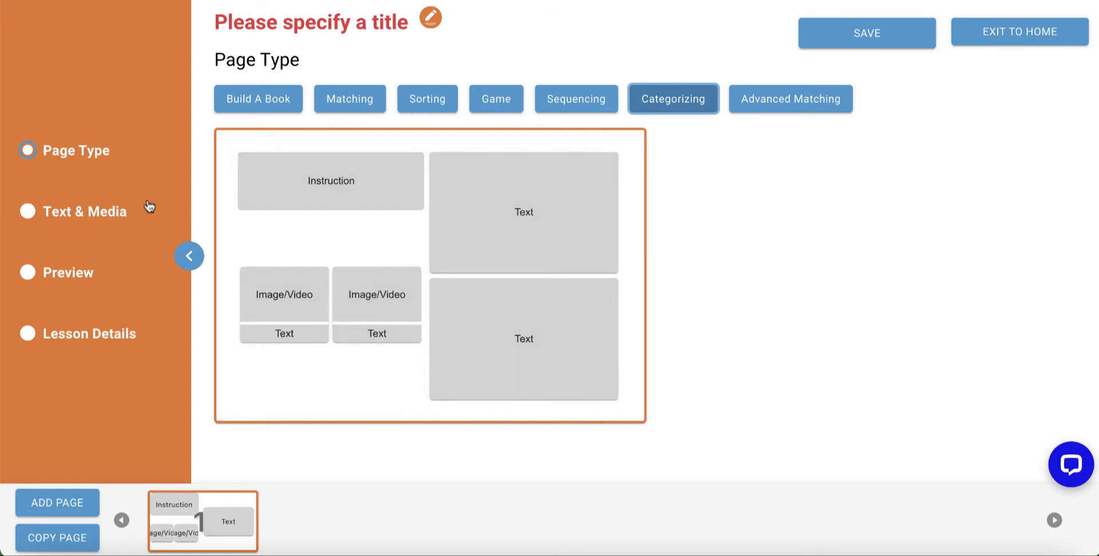
Step: In the Text & Media editor, rename the lesson to 'Animal Habitats'
{"action": "left_click", "coordinate": [74, 220]}
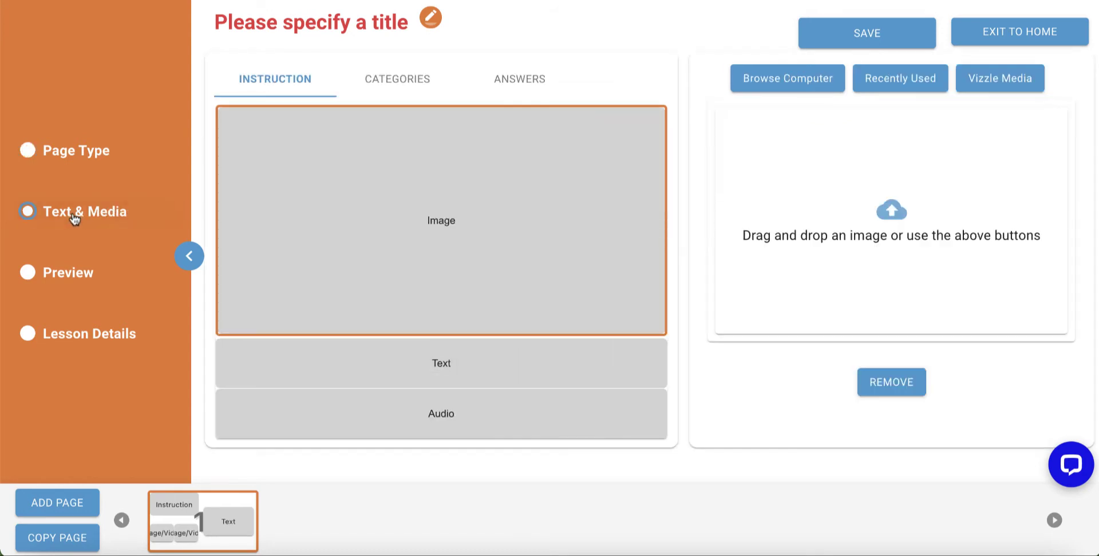
{"action": "left_click", "coordinate": [432, 21]}
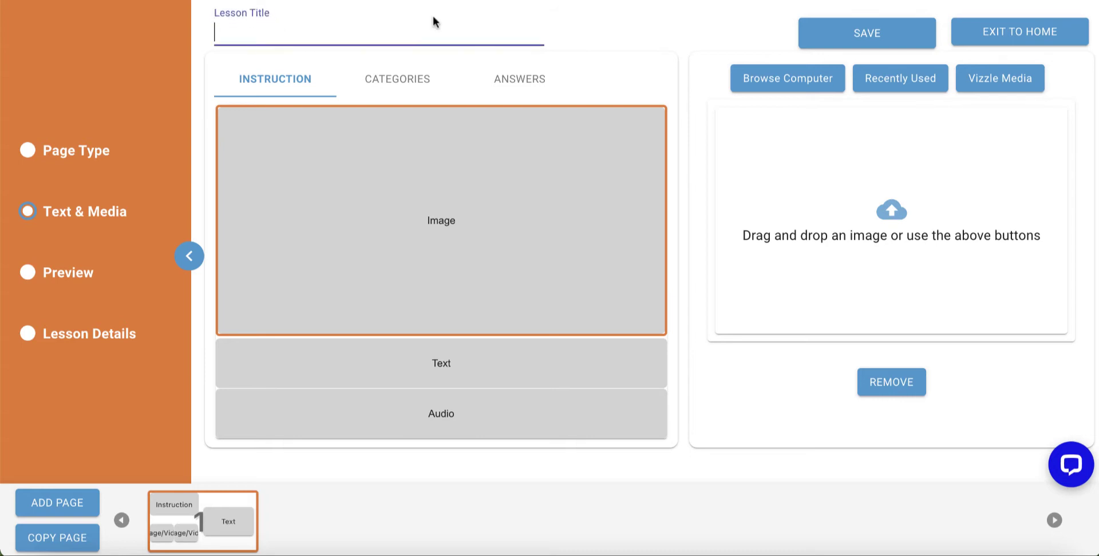
{"action": "type", "text": "Animal Habitats"}
{"action": "key", "text": "Return"}
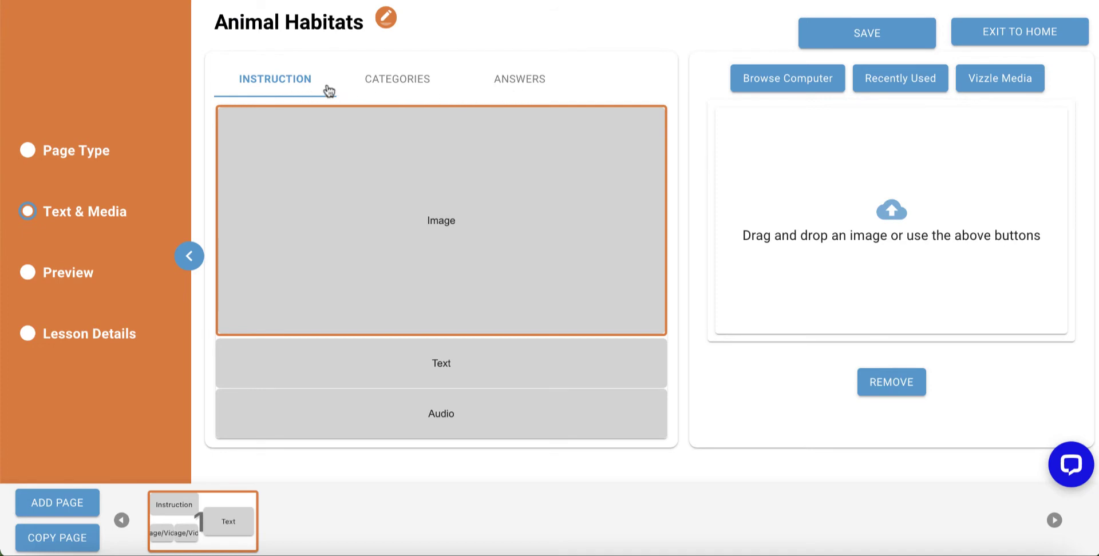
Step: Look over the Categories and Answers settings, then return to the Instruction settings
{"action": "left_click", "coordinate": [380, 90]}
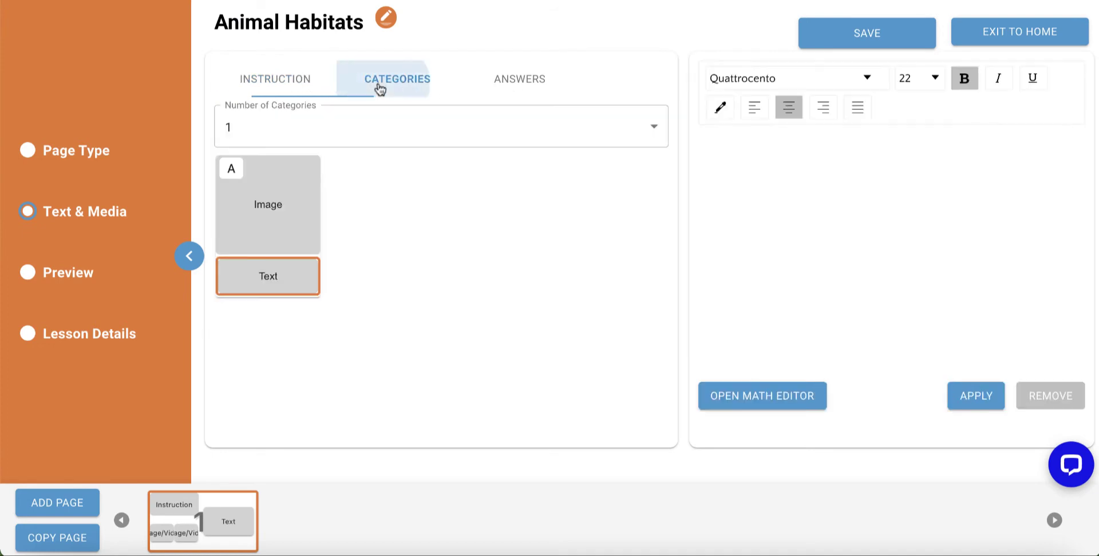
{"action": "left_click", "coordinate": [521, 93]}
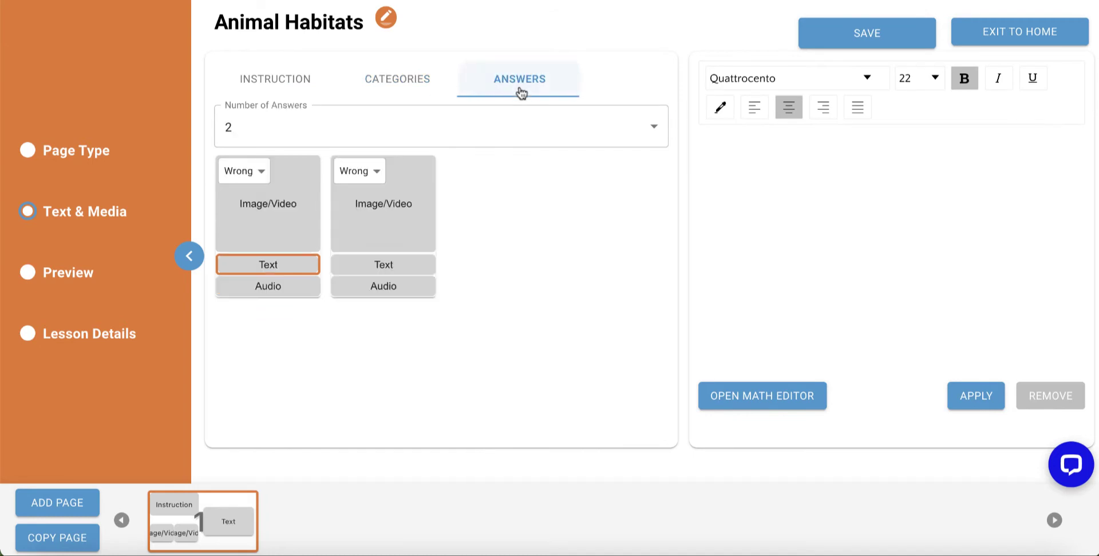
{"action": "left_click", "coordinate": [285, 90]}
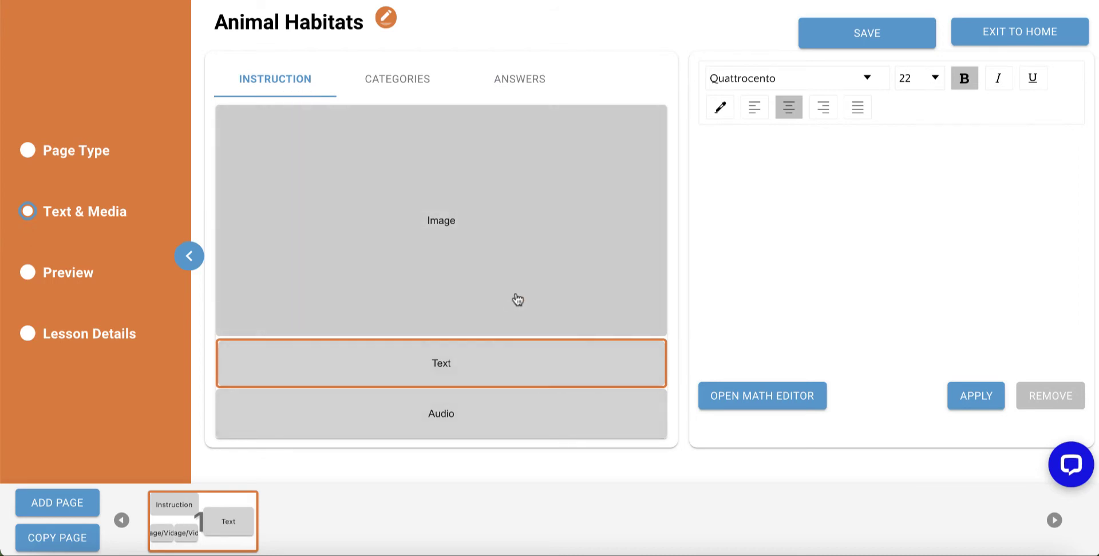
Step: Enter the instruction 'Move each animal to its correct habitat.' in the instruction text block
{"action": "left_click", "coordinate": [524, 360]}
{"action": "left_click", "coordinate": [893, 154]}
{"action": "type", "text": "Move each animal to its correct habitat."}
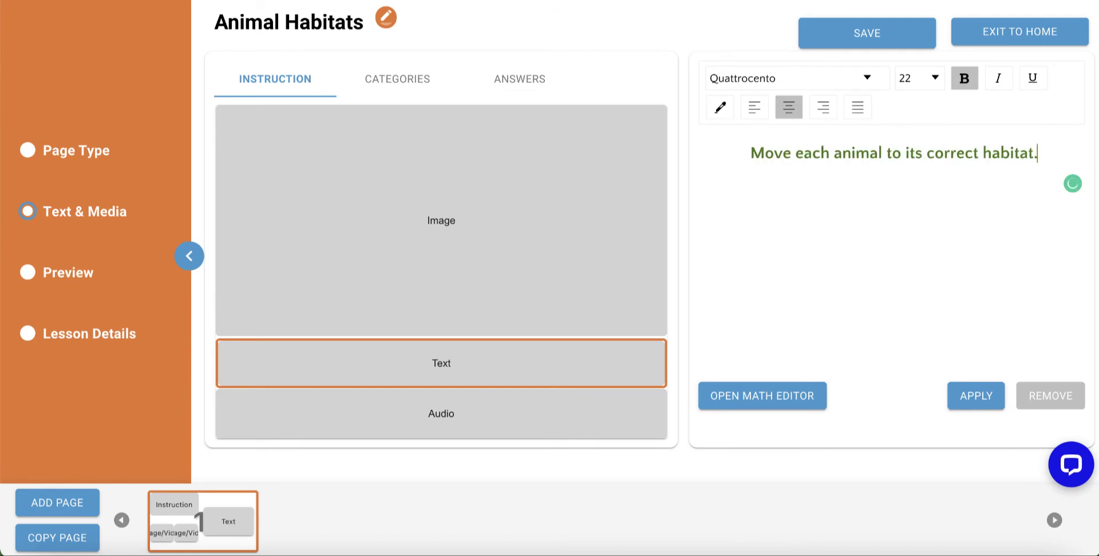
{"action": "left_click", "coordinate": [964, 393]}
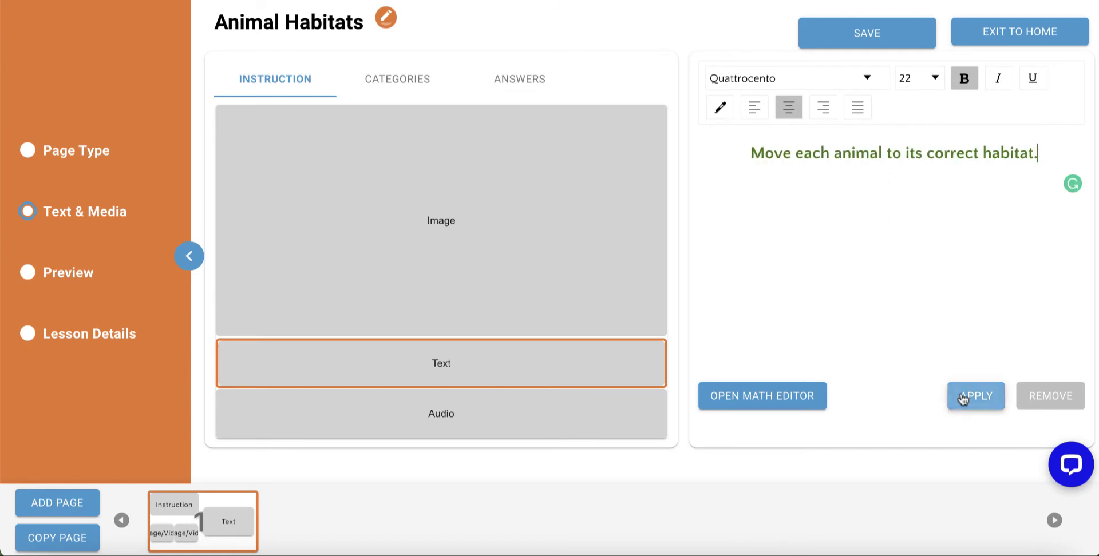
Step: Enlarge the instruction sentence to font size 30 and apply it to the page
{"action": "left_click", "coordinate": [1047, 155]}
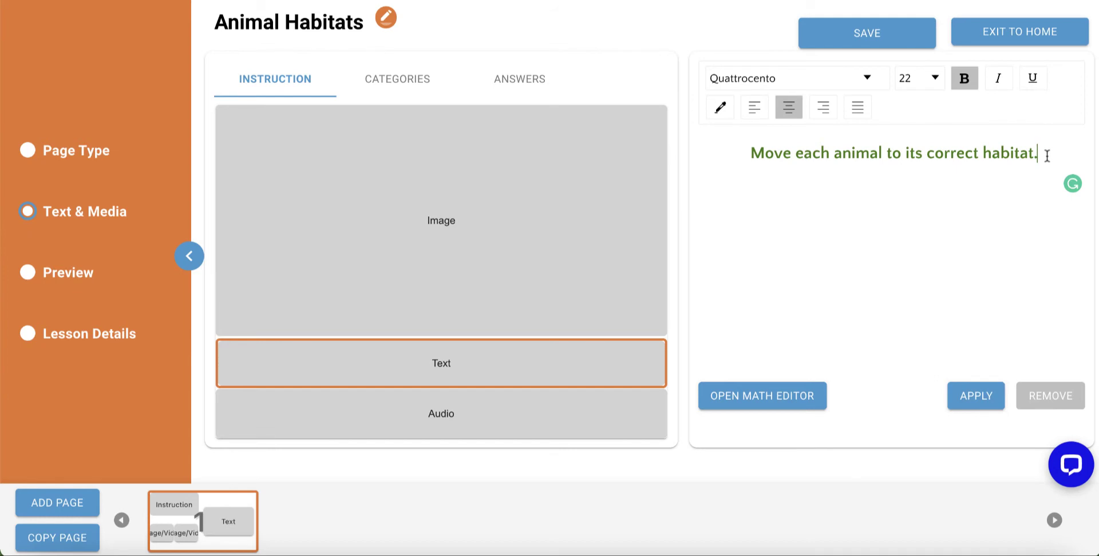
{"action": "left_click_drag", "start_coordinate": [1044, 155], "coordinate": [778, 139]}
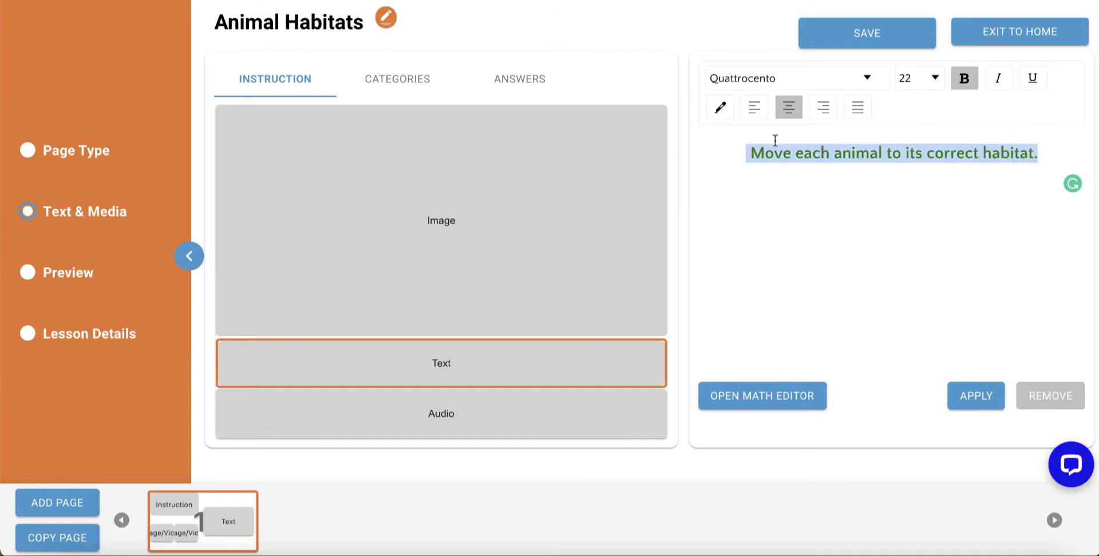
{"action": "left_click", "coordinate": [925, 80]}
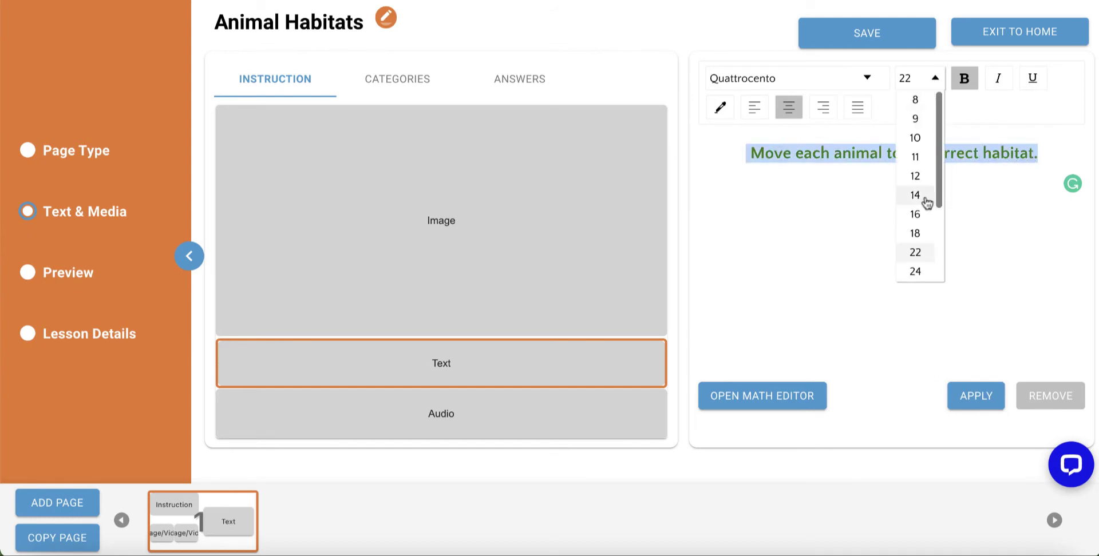
{"action": "scroll", "coordinate": [926, 201], "scroll_direction": "down", "scroll_amount": 2}
{"action": "left_click", "coordinate": [915, 265]}
{"action": "left_click", "coordinate": [965, 403]}
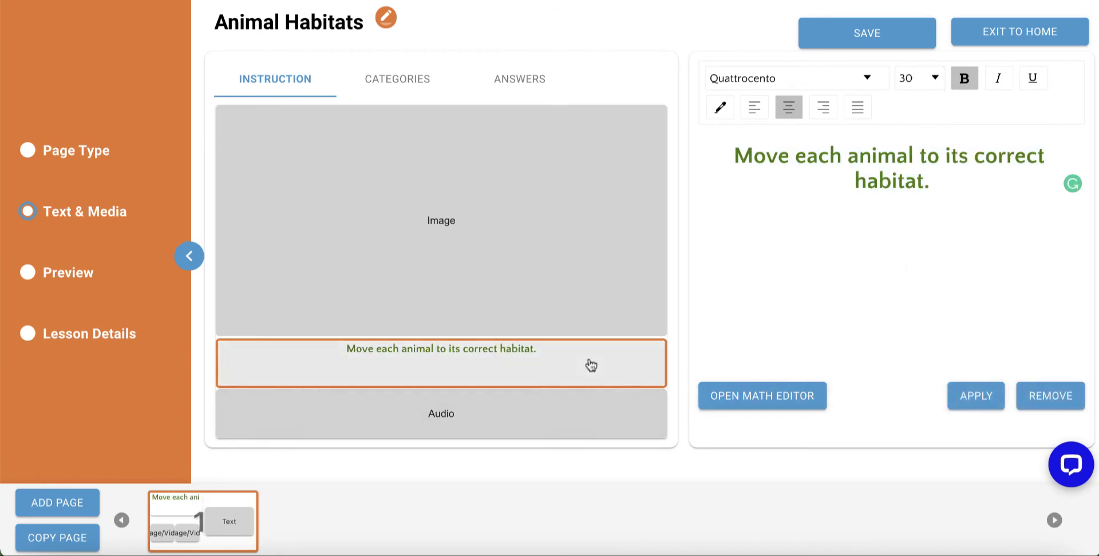
Step: Set the page to 3 categories (A, B, C) and begin adding category A's image
{"action": "left_click", "coordinate": [393, 85]}
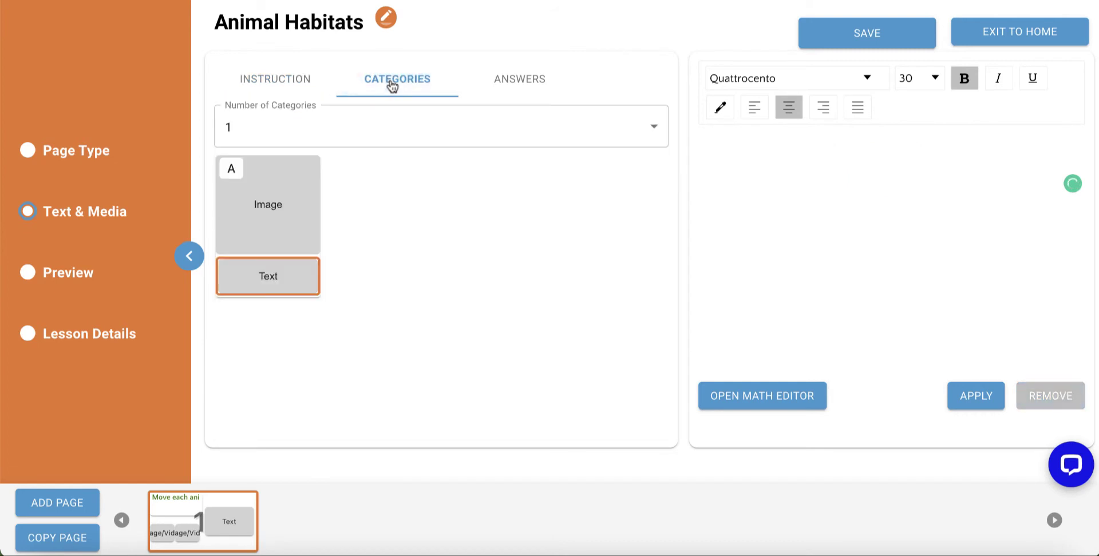
{"action": "left_click", "coordinate": [466, 128]}
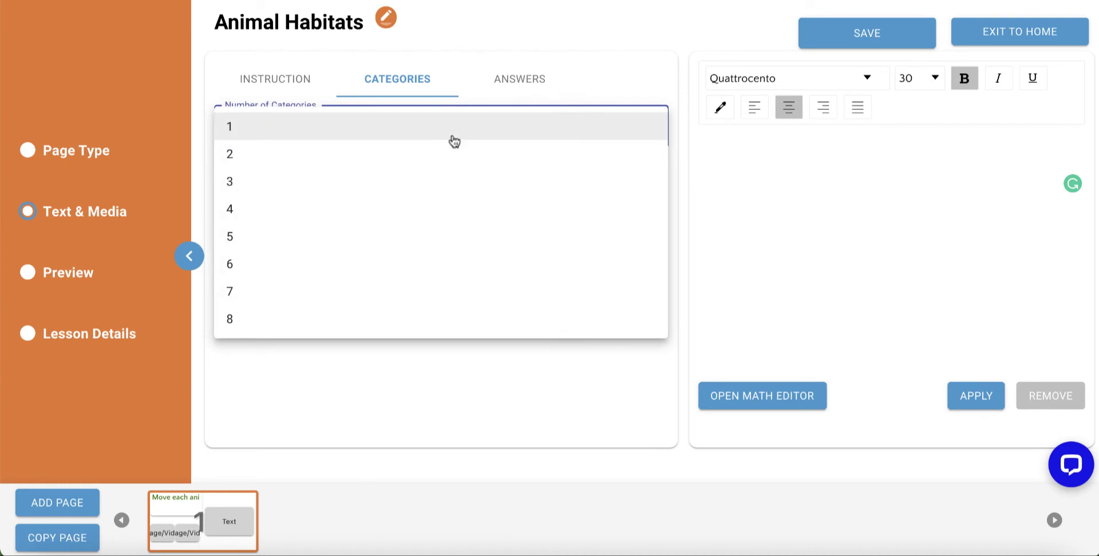
{"action": "left_click", "coordinate": [432, 182]}
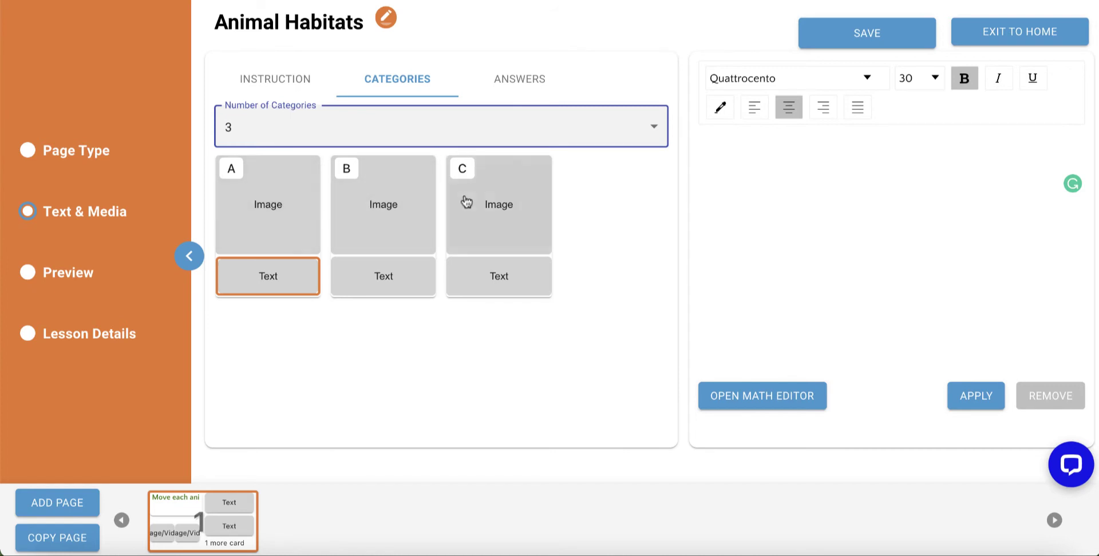
{"action": "left_click", "coordinate": [264, 200]}
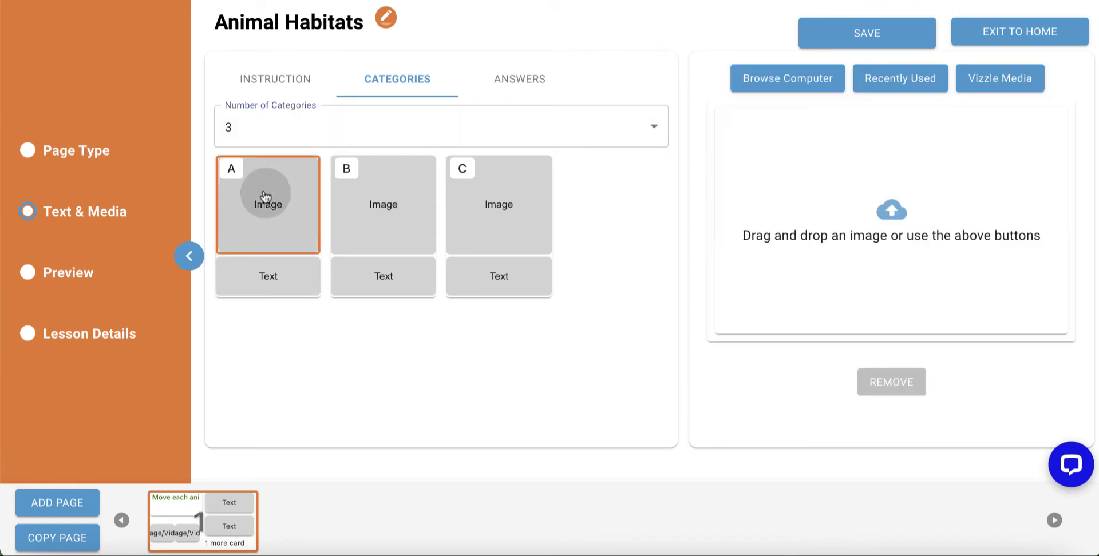
Step: Search Vizzle Media for 'forest' and place the forest picture in category A
{"action": "left_click", "coordinate": [990, 87]}
{"action": "type", "text": "fore"}
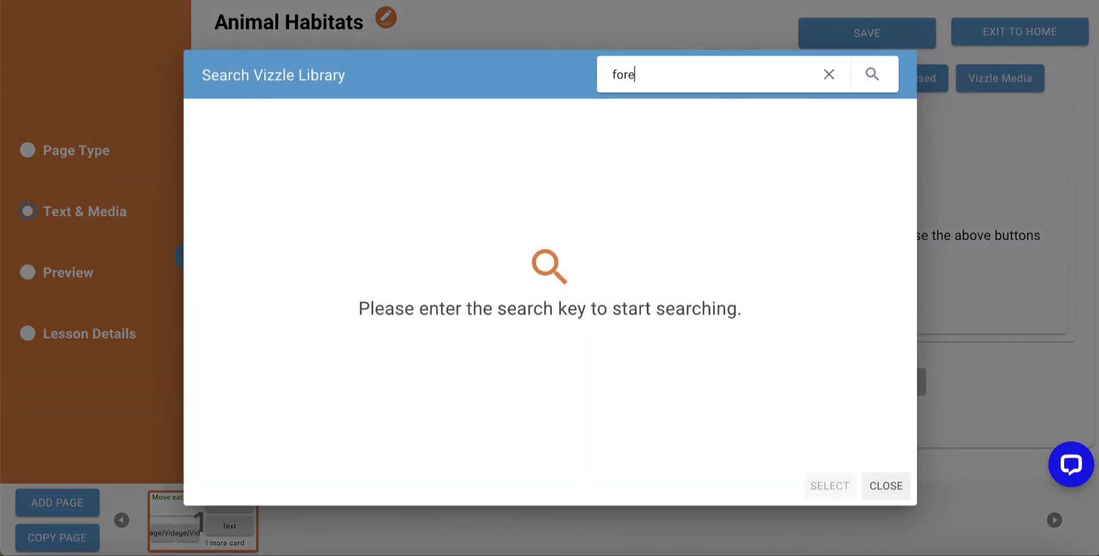
{"action": "type", "text": "st"}
{"action": "key", "text": "Return"}
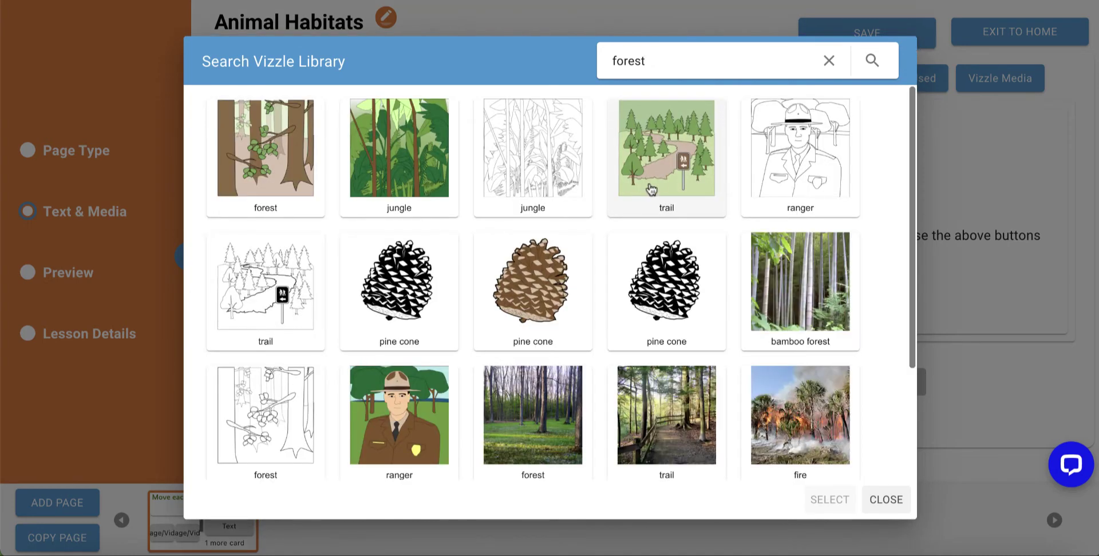
{"action": "left_click", "coordinate": [267, 176]}
{"action": "left_click", "coordinate": [831, 500]}
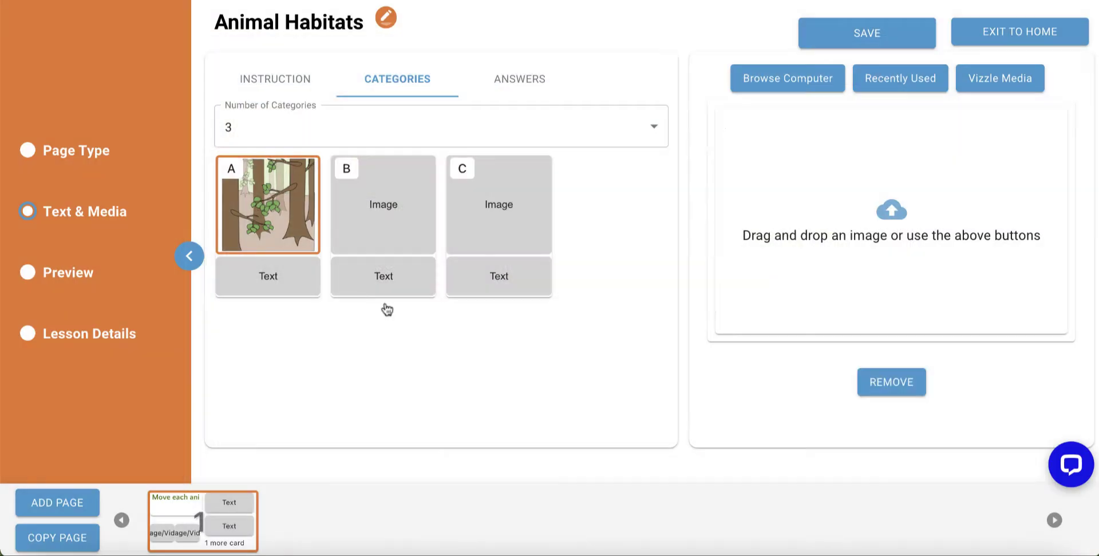
Step: Label category A 'Forest' and apply the category labels through Lake
{"action": "left_click", "coordinate": [297, 275]}
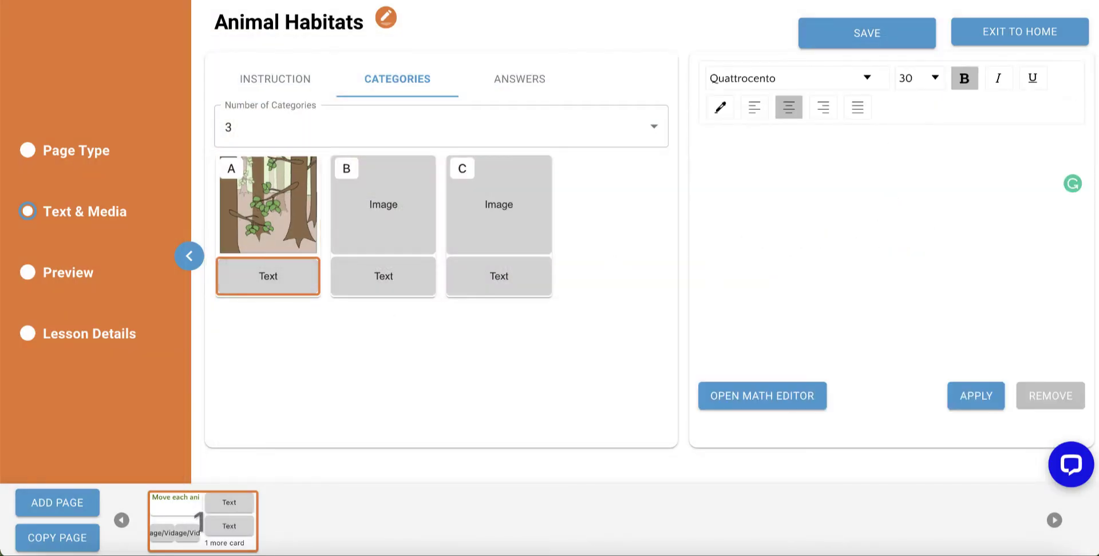
{"action": "type", "text": "Forest"}
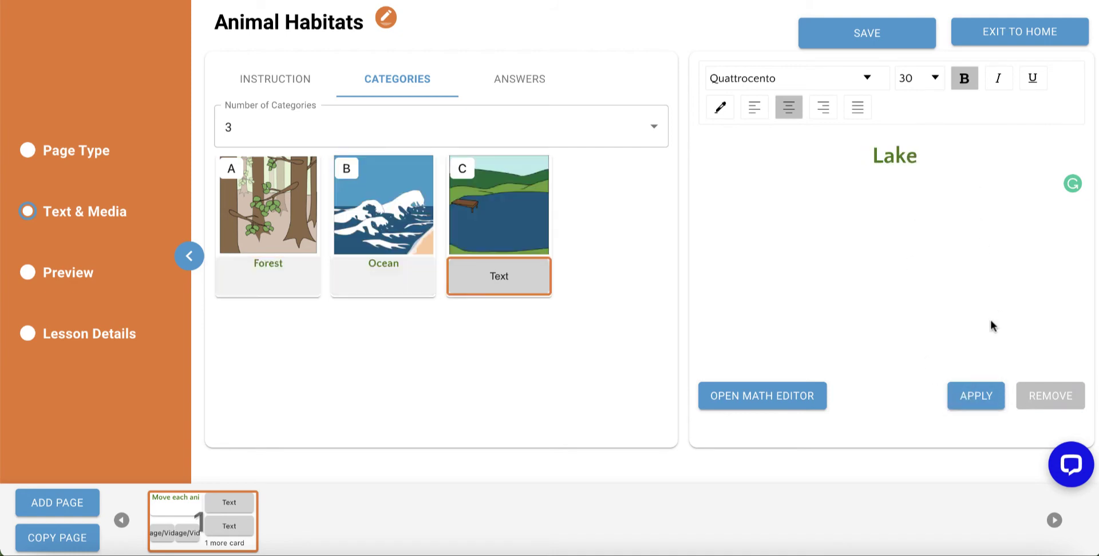
{"action": "left_click", "coordinate": [985, 398]}
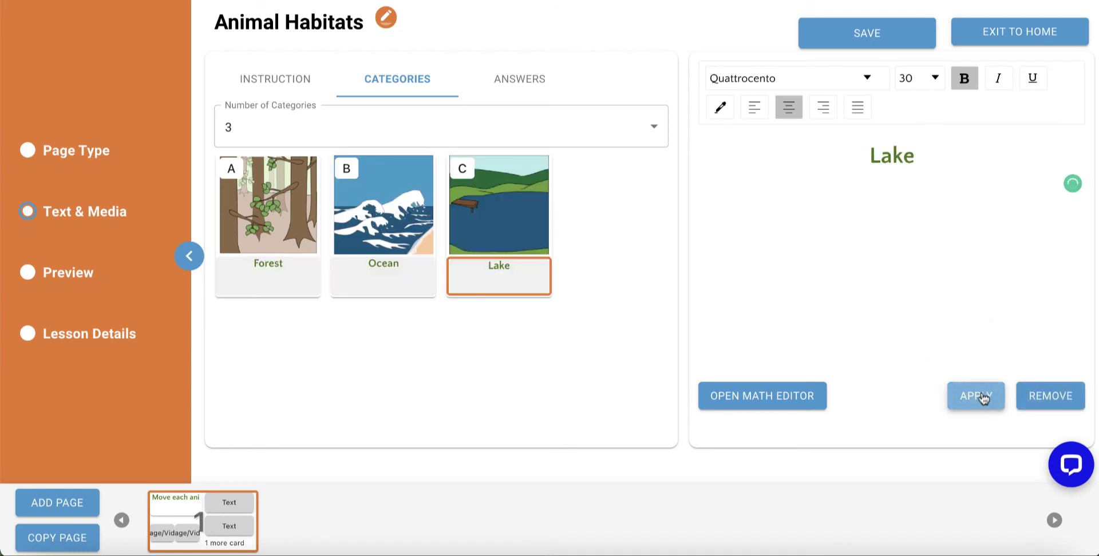
Step: Set the number of answer cards to 6 and open the first card's category choices
{"action": "left_click", "coordinate": [537, 88]}
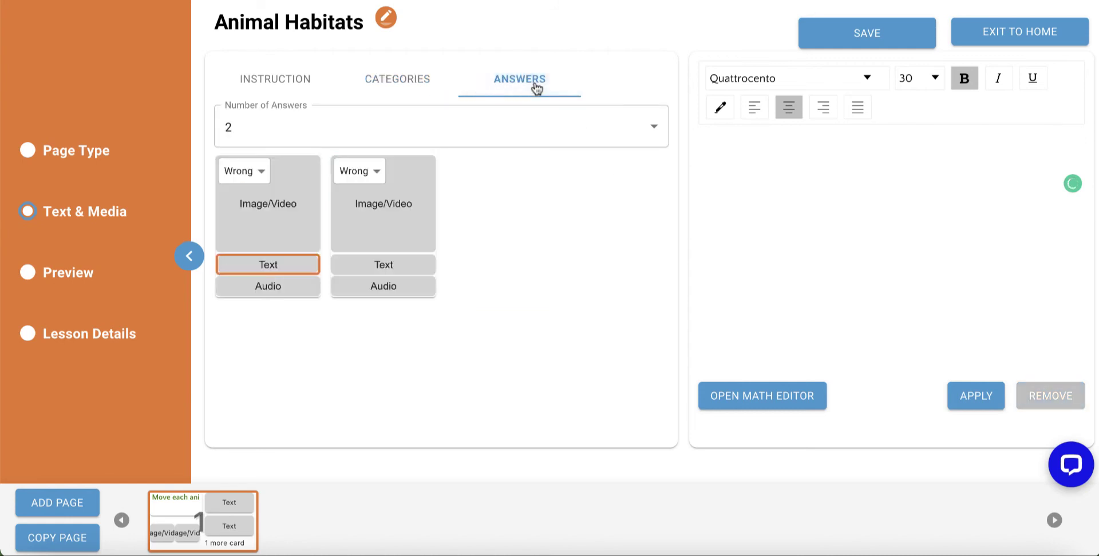
{"action": "left_click", "coordinate": [536, 127]}
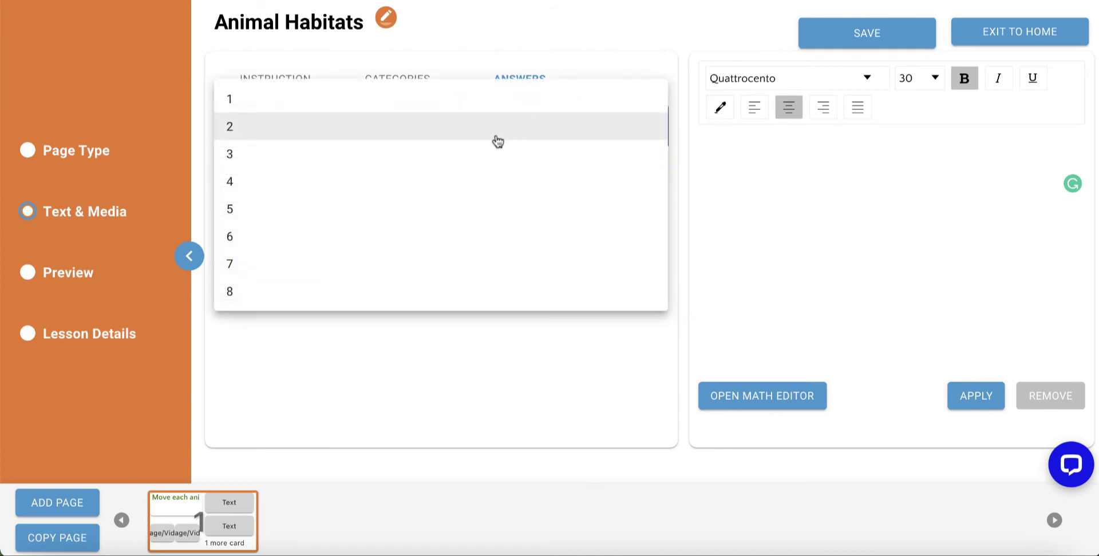
{"action": "left_click", "coordinate": [322, 240]}
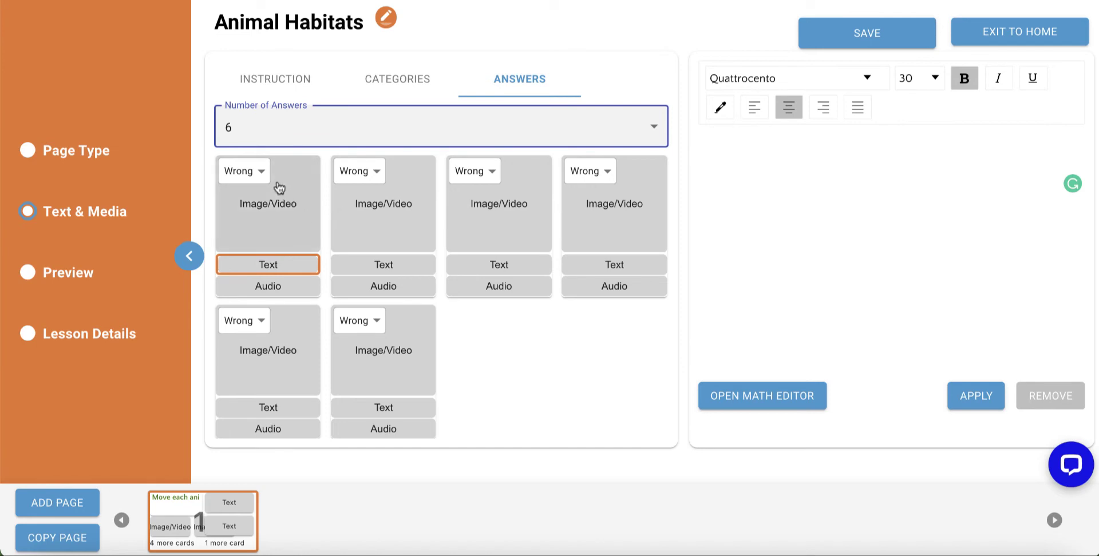
{"action": "left_click", "coordinate": [261, 171]}
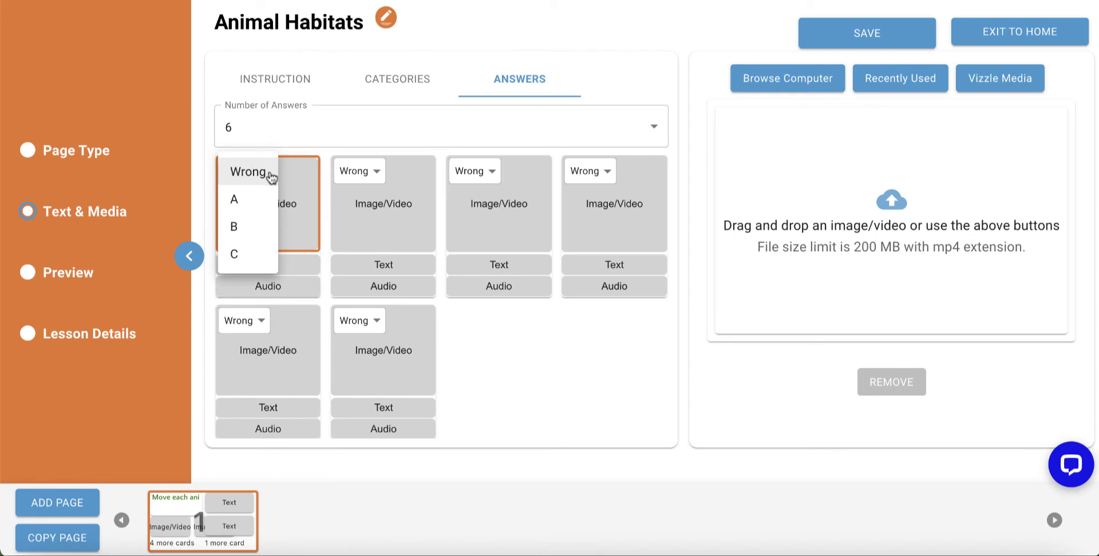
Step: Assign the first answer card to category A with a bear picture labelled Black Bear
{"action": "left_click", "coordinate": [258, 199]}
{"action": "left_click", "coordinate": [312, 212]}
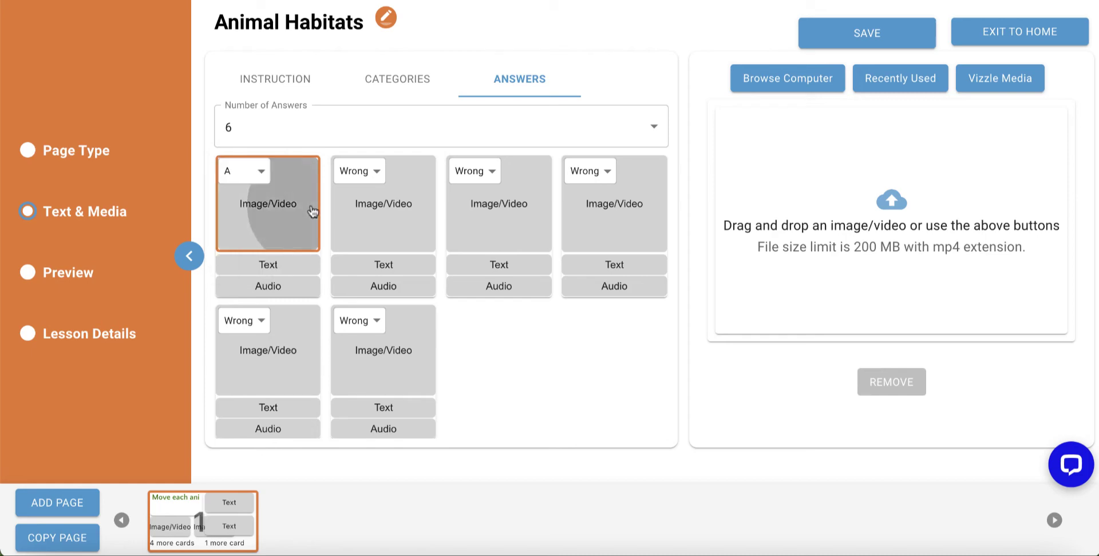
{"action": "left_click", "coordinate": [1027, 80]}
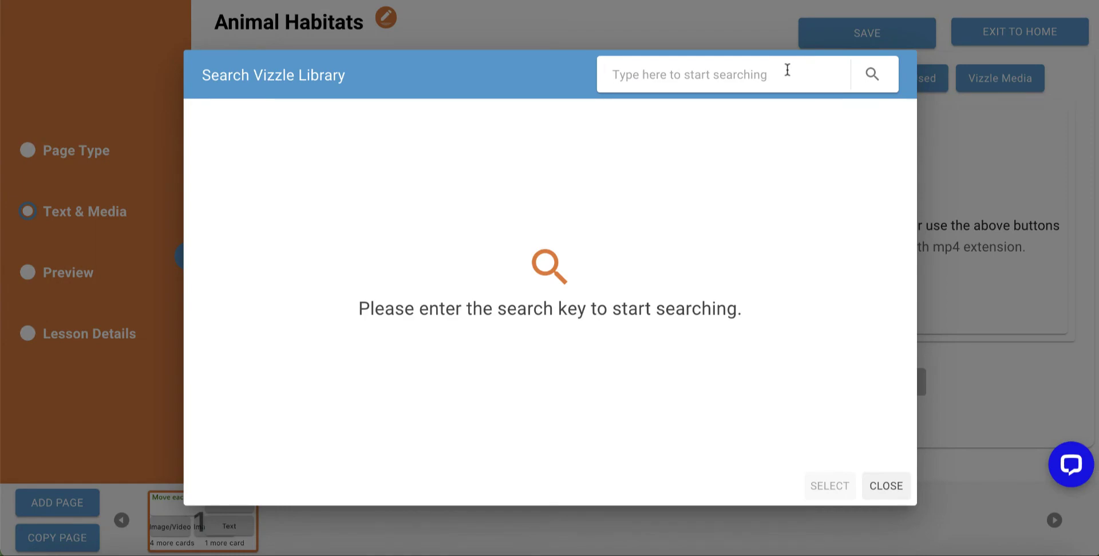
{"action": "type", "text": "bear"}
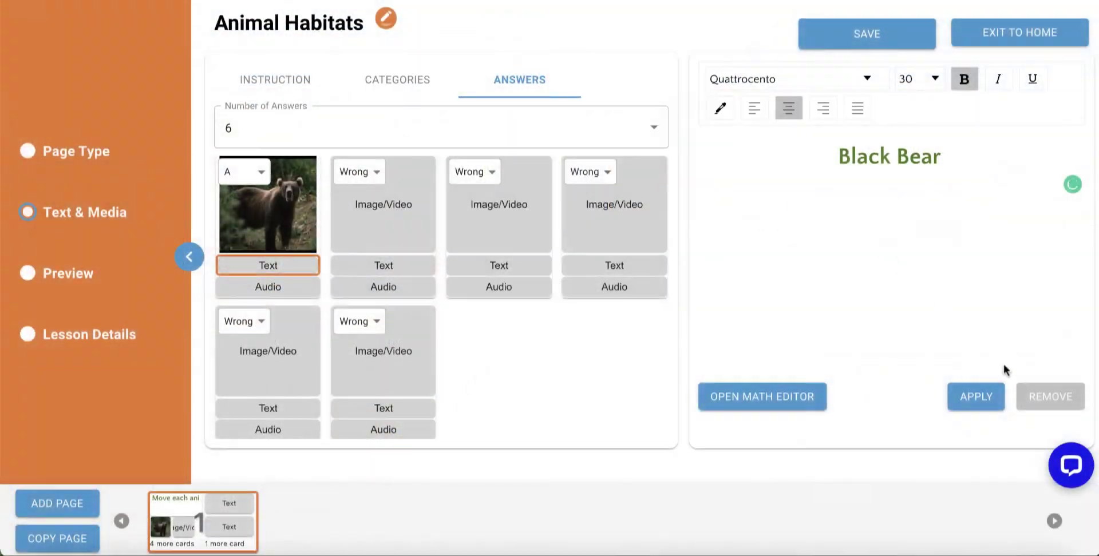
{"action": "left_click", "coordinate": [973, 396]}
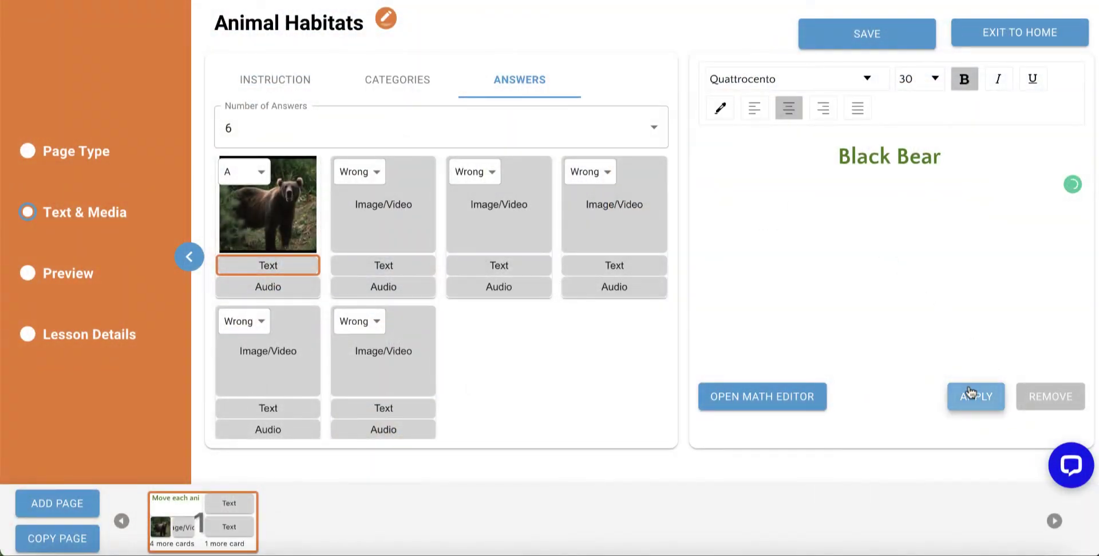
Step: Assign the second answer card to category A and search the Vizzle library for its picture
{"action": "left_click", "coordinate": [381, 171]}
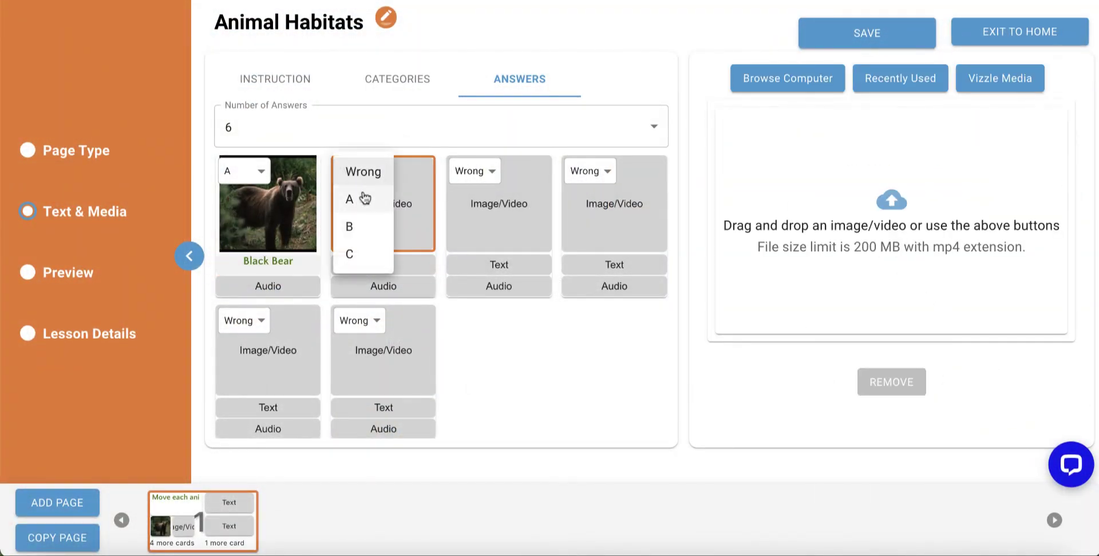
{"action": "left_click", "coordinate": [364, 198]}
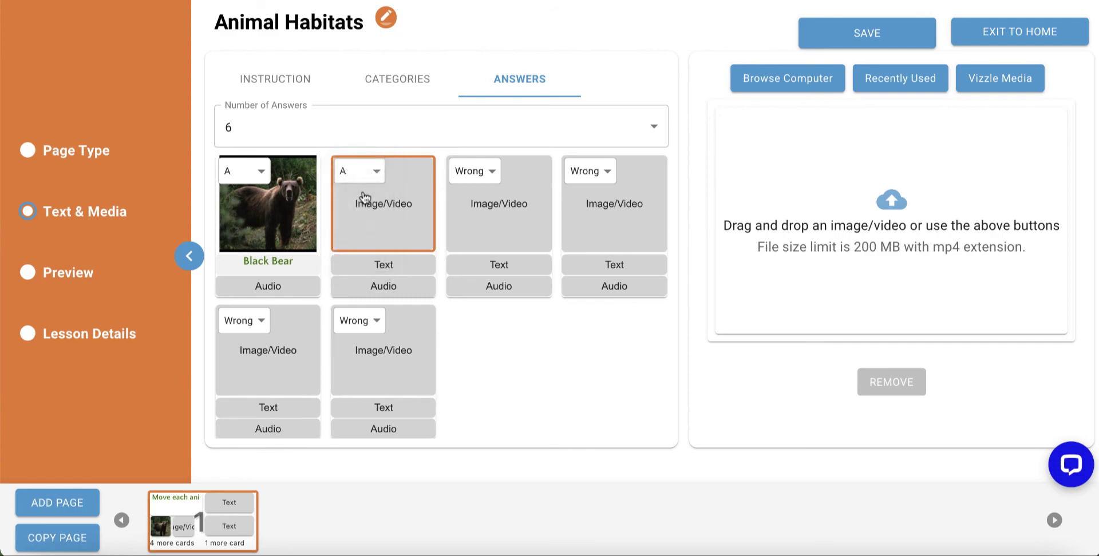
{"action": "left_click", "coordinate": [959, 82]}
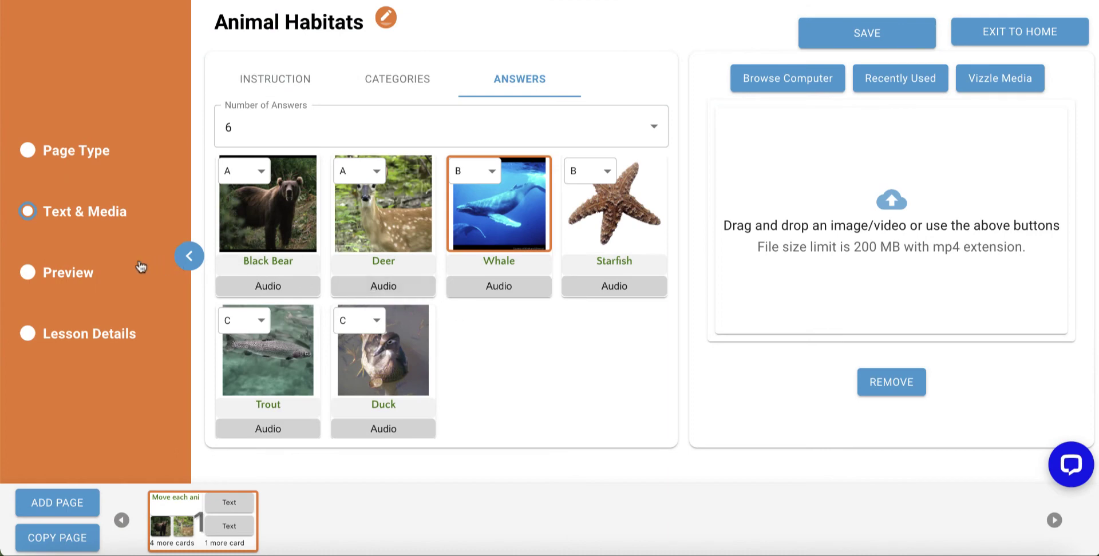
Step: Preview the lesson and drag the Whale card into the Ocean habitat
{"action": "left_click", "coordinate": [81, 272]}
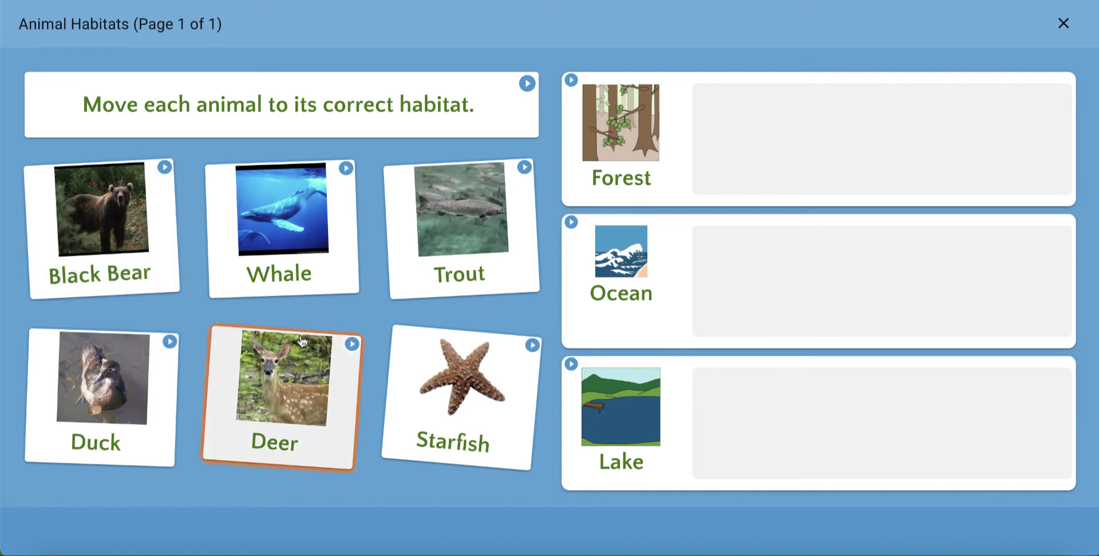
{"action": "left_click", "coordinate": [321, 368]}
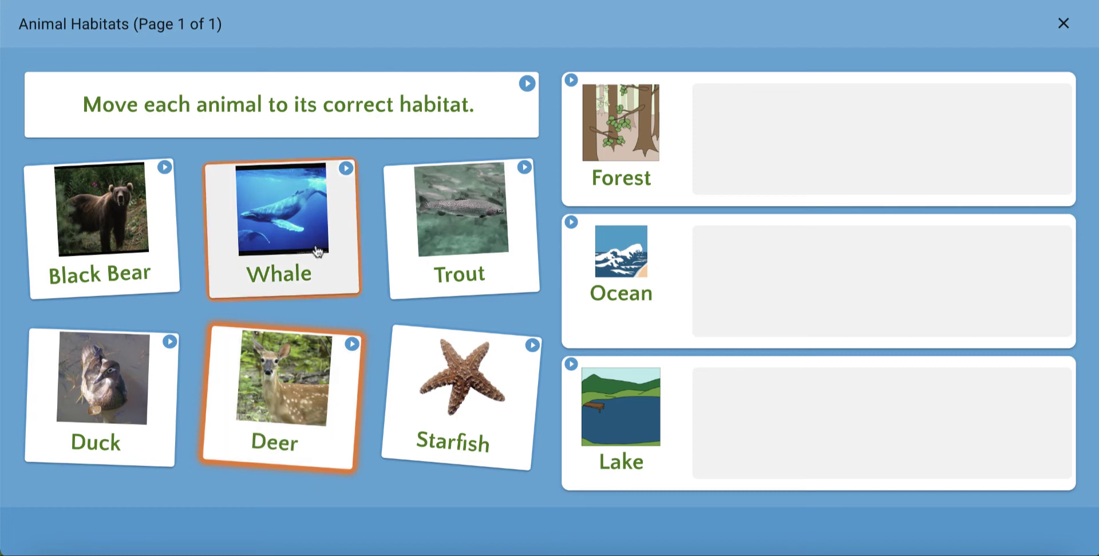
{"action": "left_click_drag", "start_coordinate": [317, 252], "coordinate": [799, 166]}
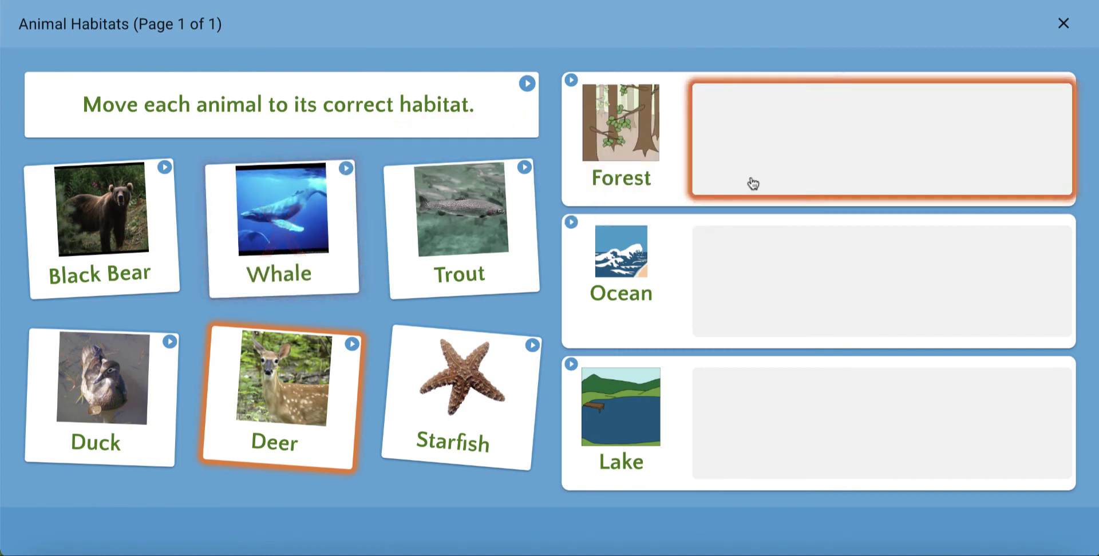
{"action": "left_click_drag", "start_coordinate": [292, 215], "coordinate": [792, 273]}
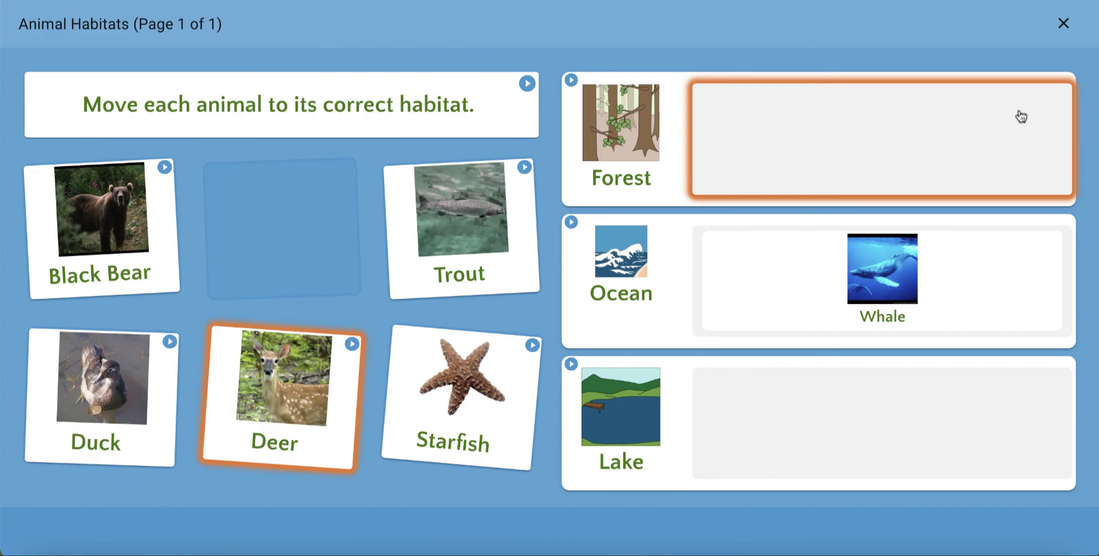
Step: Leave the preview, set the Animal Habitats lesson's subject to Science, and save
{"action": "left_click", "coordinate": [1065, 24]}
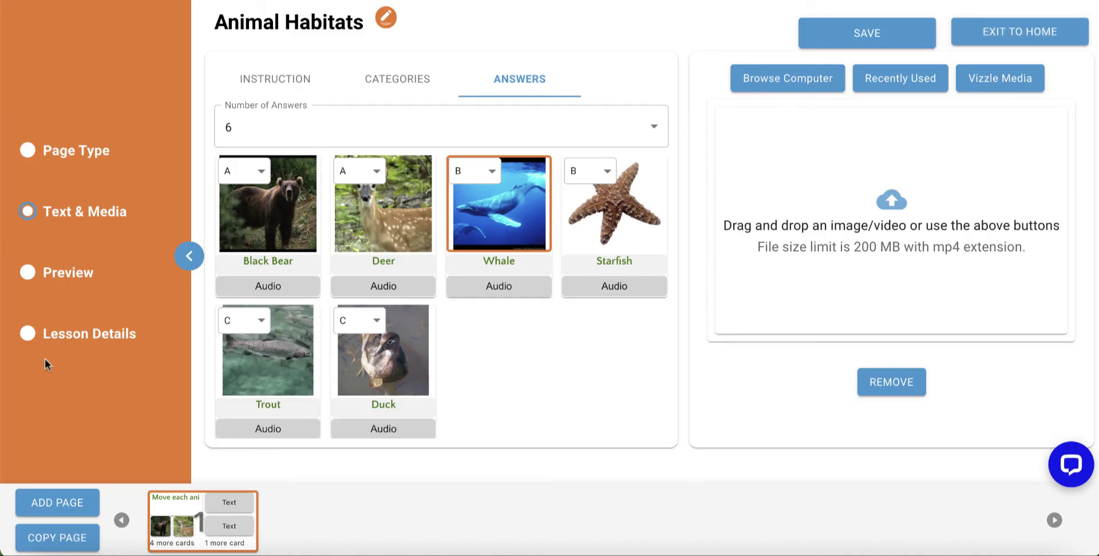
{"action": "left_click", "coordinate": [63, 338]}
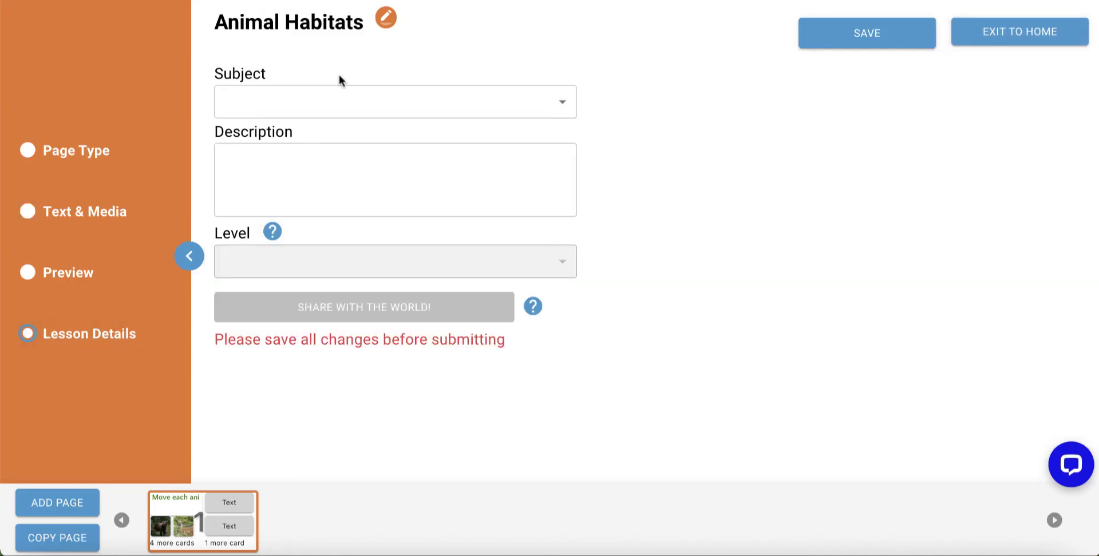
{"action": "left_click", "coordinate": [364, 102]}
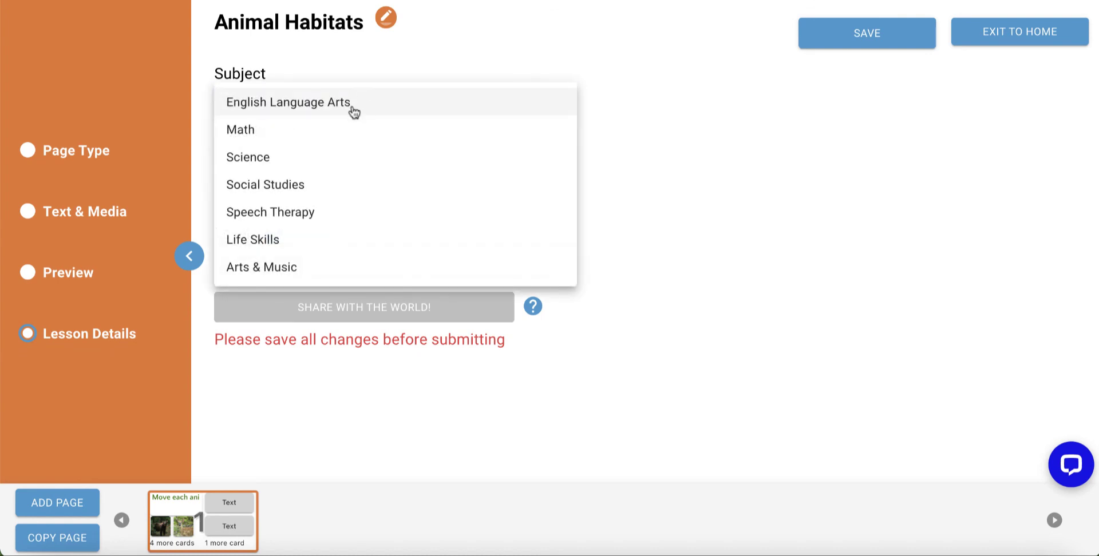
{"action": "left_click", "coordinate": [320, 158]}
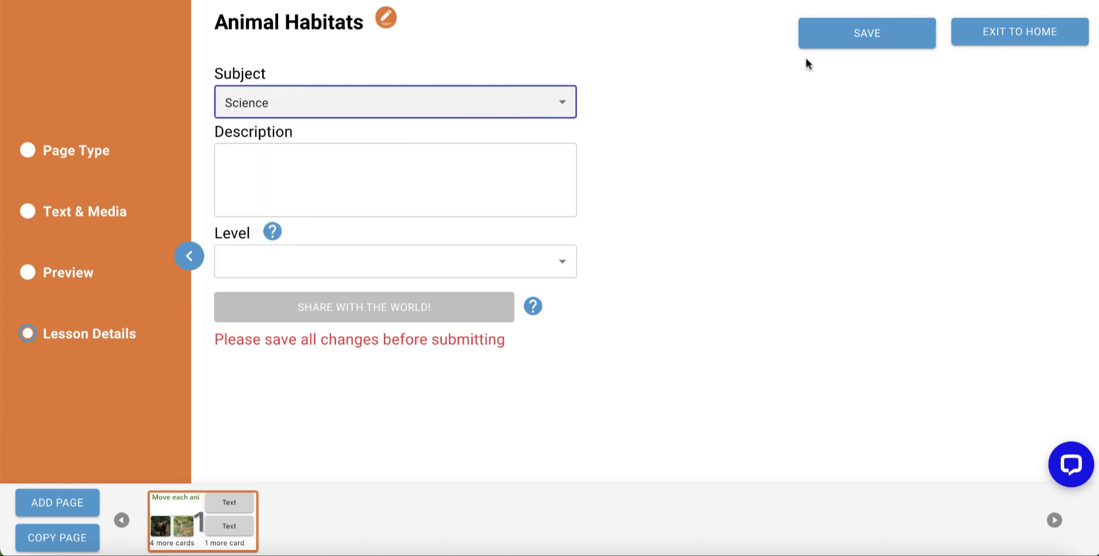
{"action": "left_click", "coordinate": [836, 44]}
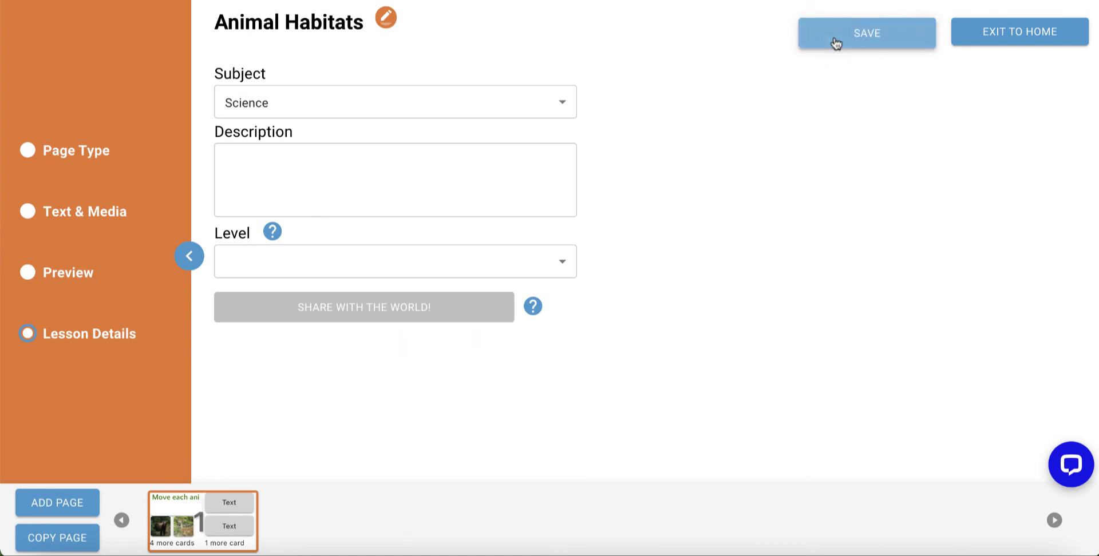
Step: Exit to home and show My Lessons filtered to the Science subject
{"action": "left_click", "coordinate": [1071, 30]}
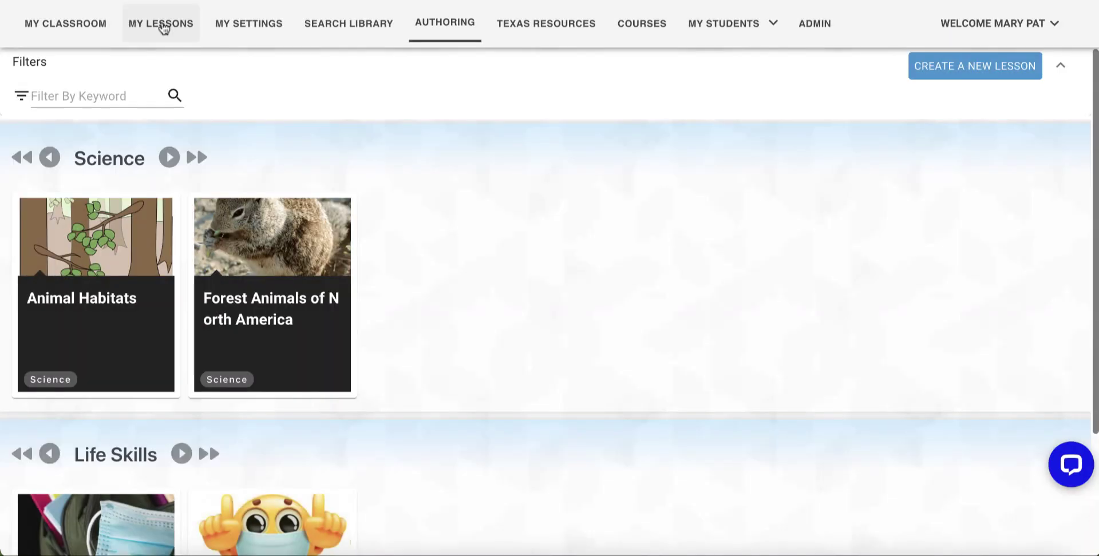
{"action": "left_click", "coordinate": [162, 25]}
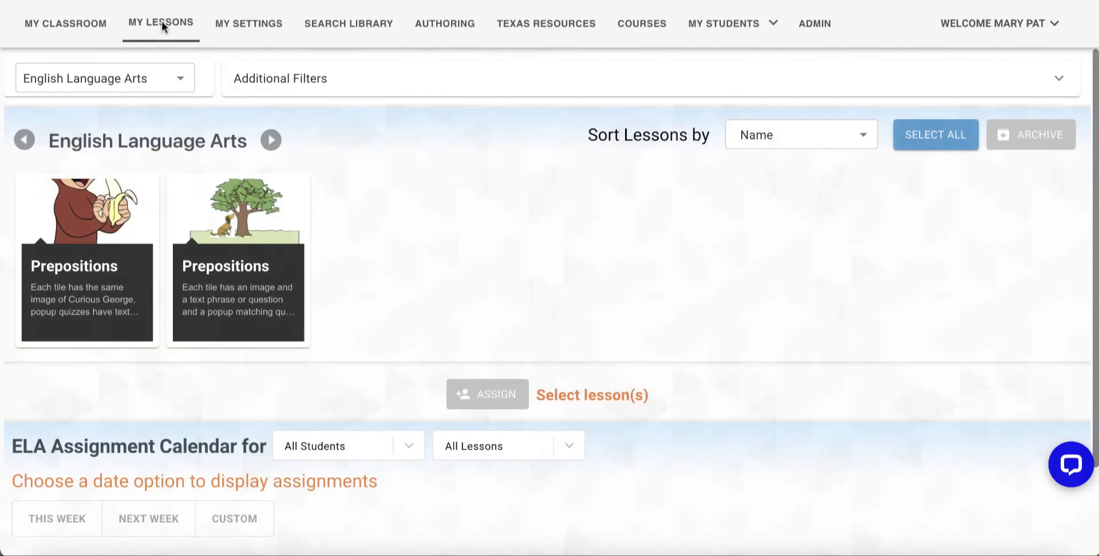
{"action": "left_click", "coordinate": [157, 83]}
{"action": "left_click", "coordinate": [106, 139]}
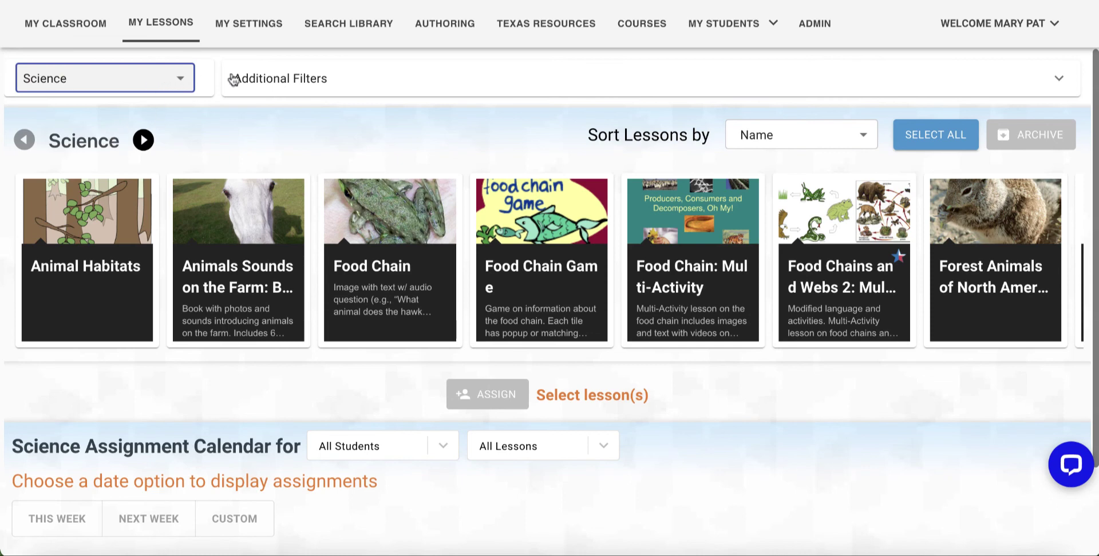
Step: Filter the lessons by the keyword 'habitat' and select Animal Habitats
{"action": "left_click", "coordinate": [326, 81]}
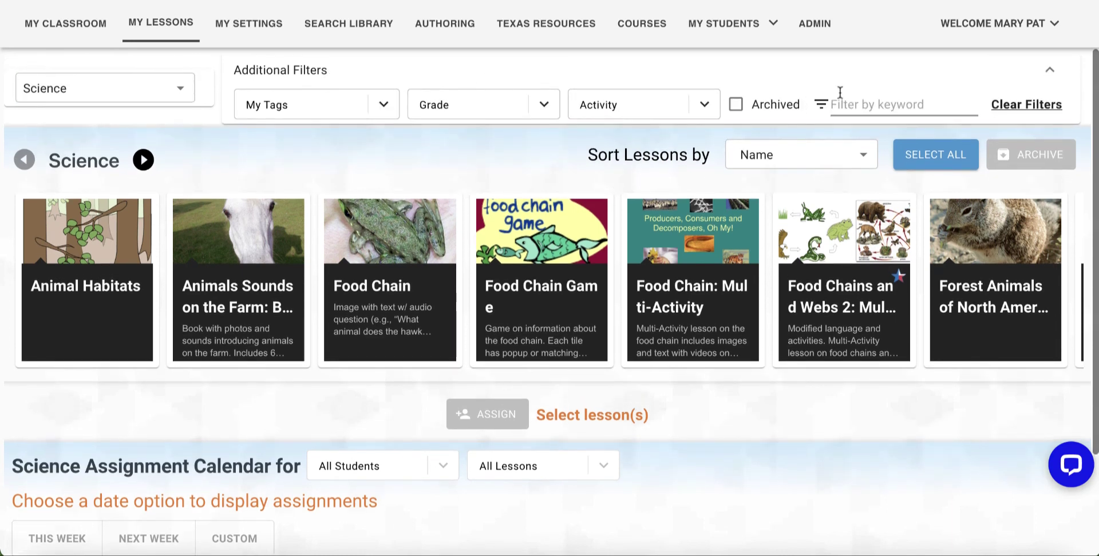
{"action": "left_click", "coordinate": [858, 103]}
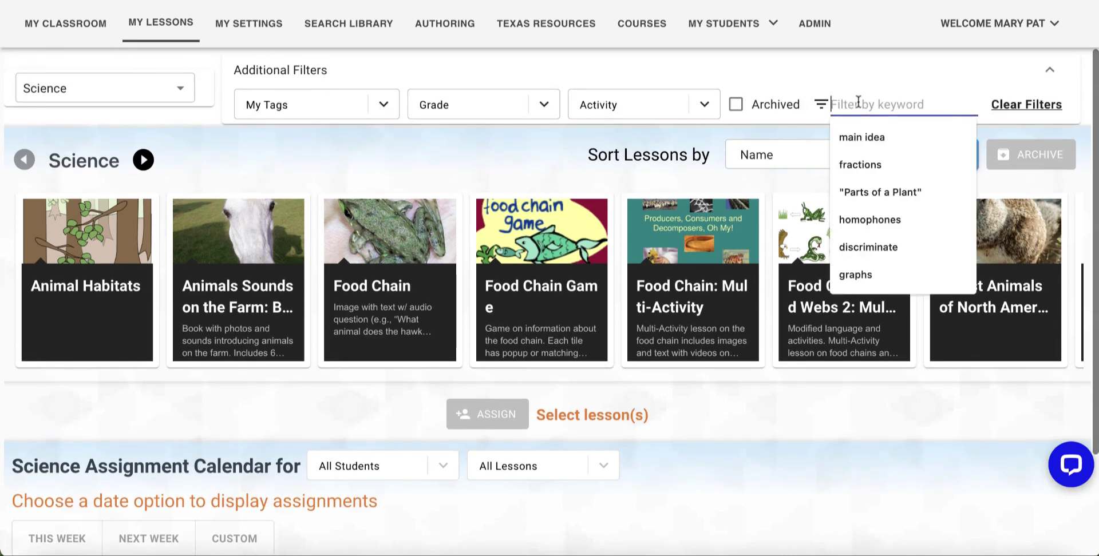
{"action": "type", "text": "habitat"}
{"action": "left_click", "coordinate": [109, 289]}
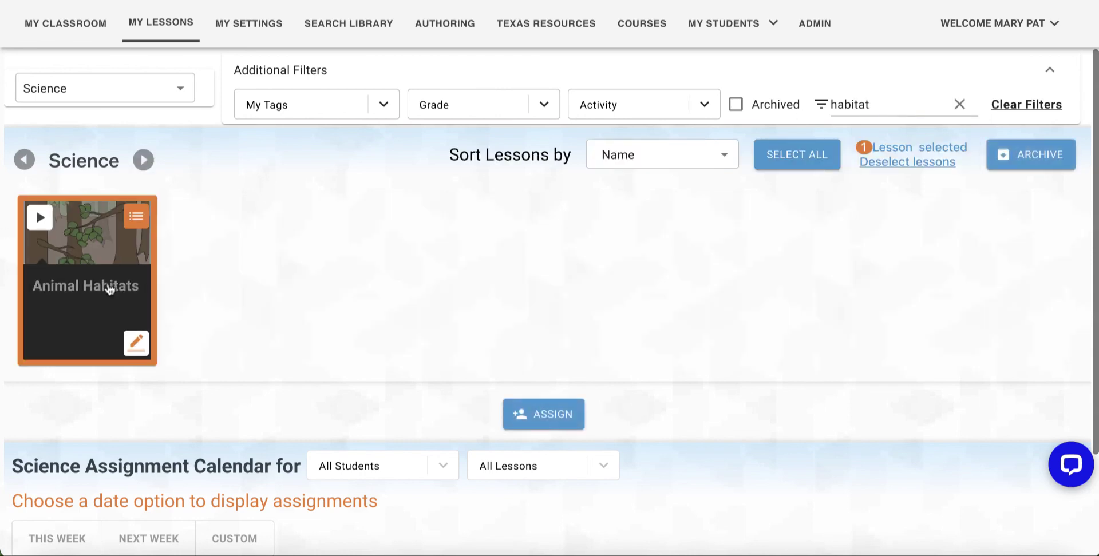